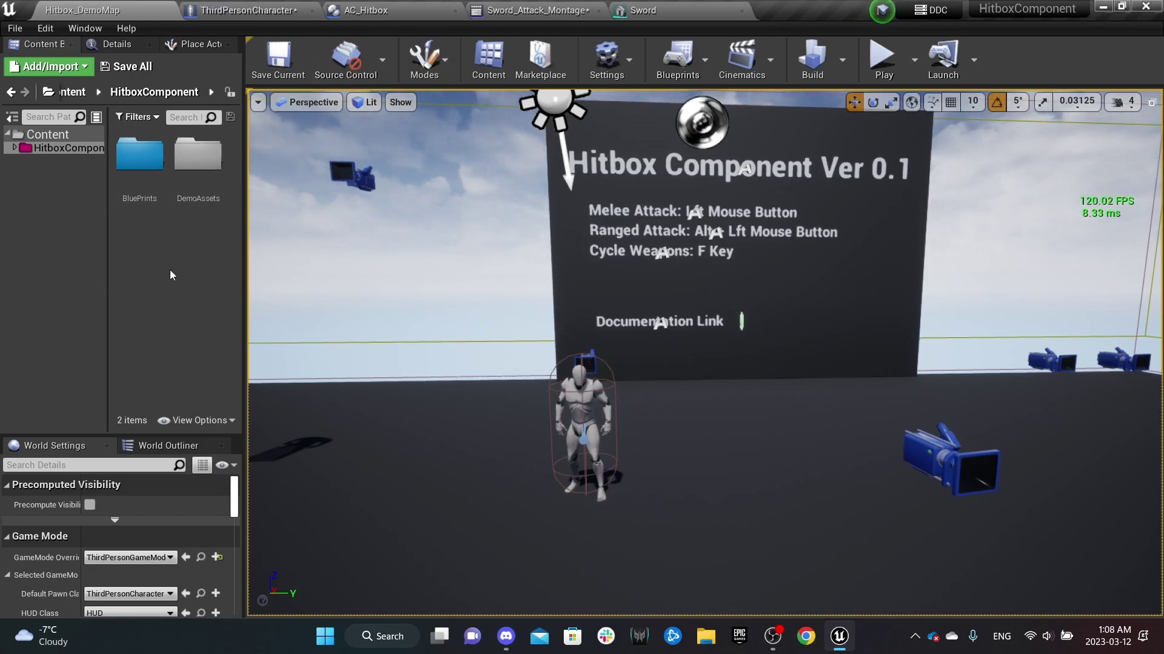
- In ThirdPersonCharacter, inspect the Weapon node, the BeginPlay Init Weapon setup and the Weapon component's properties
left_click(254, 10)
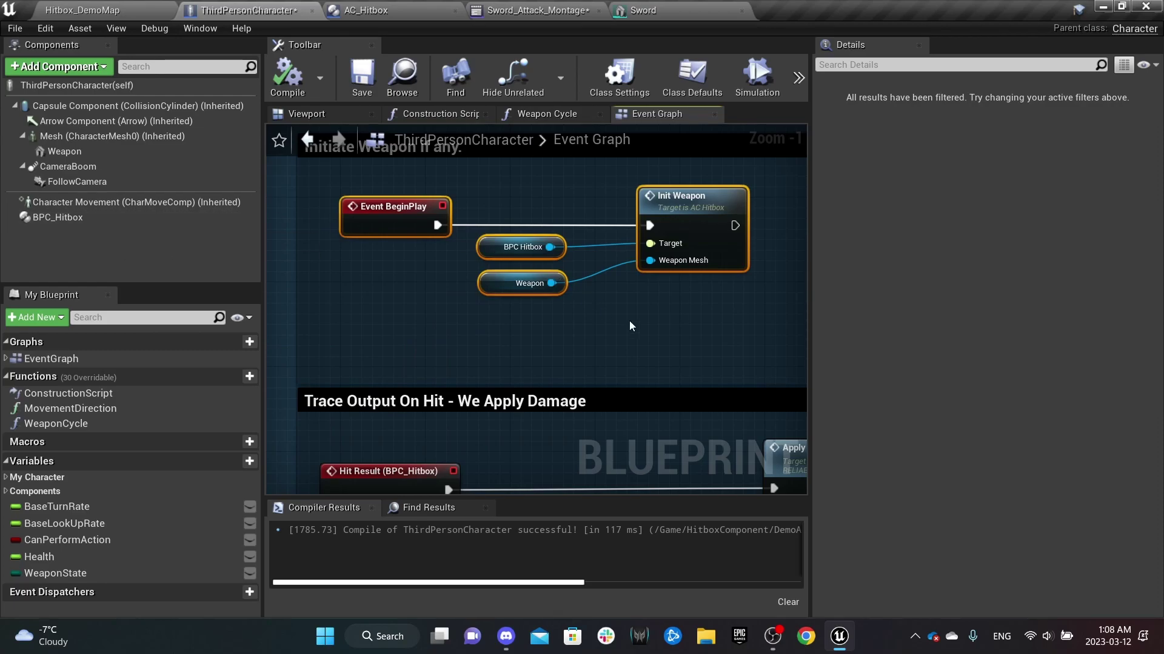
left_click(486, 280)
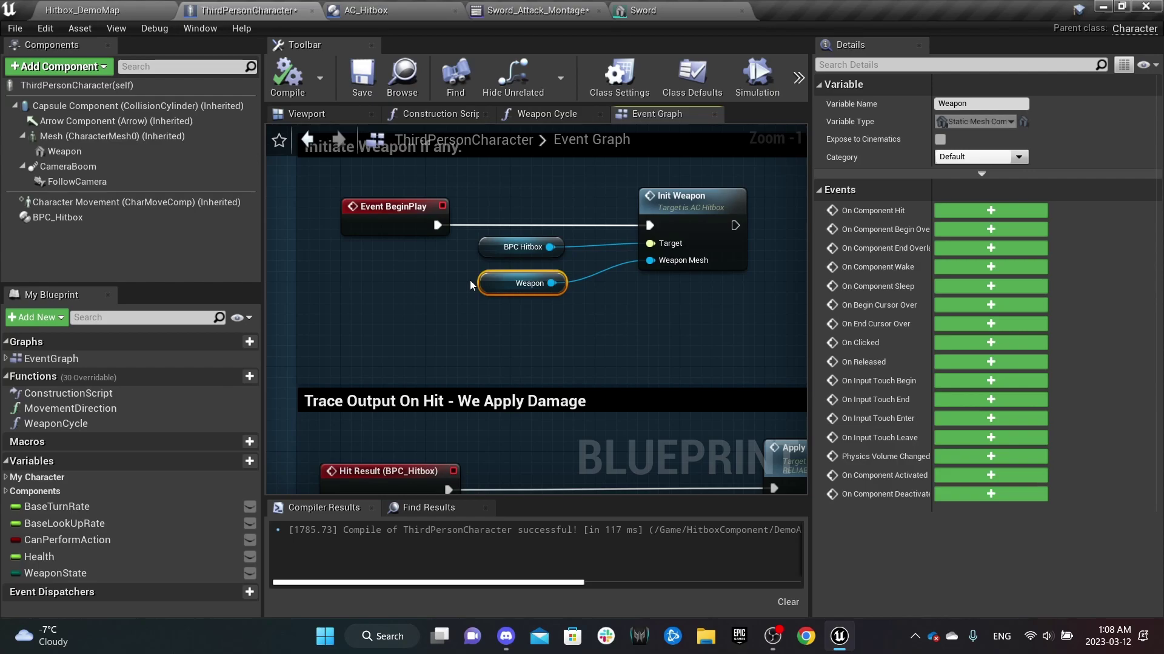
left_click_drag(415, 190, 766, 325)
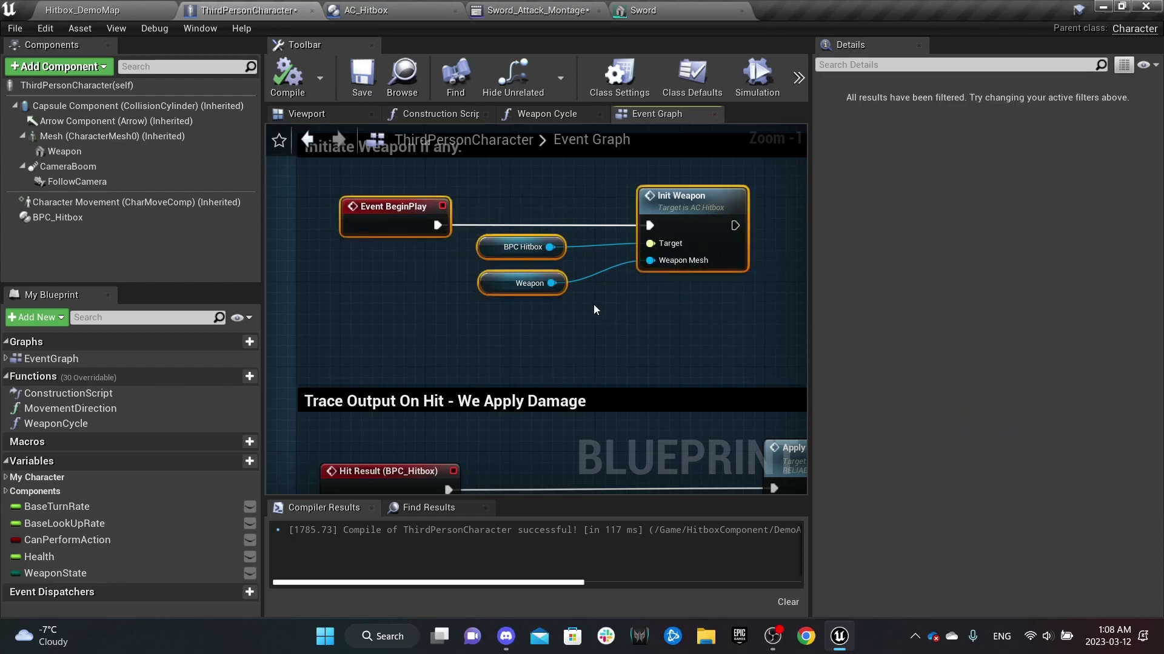
left_click(71, 154)
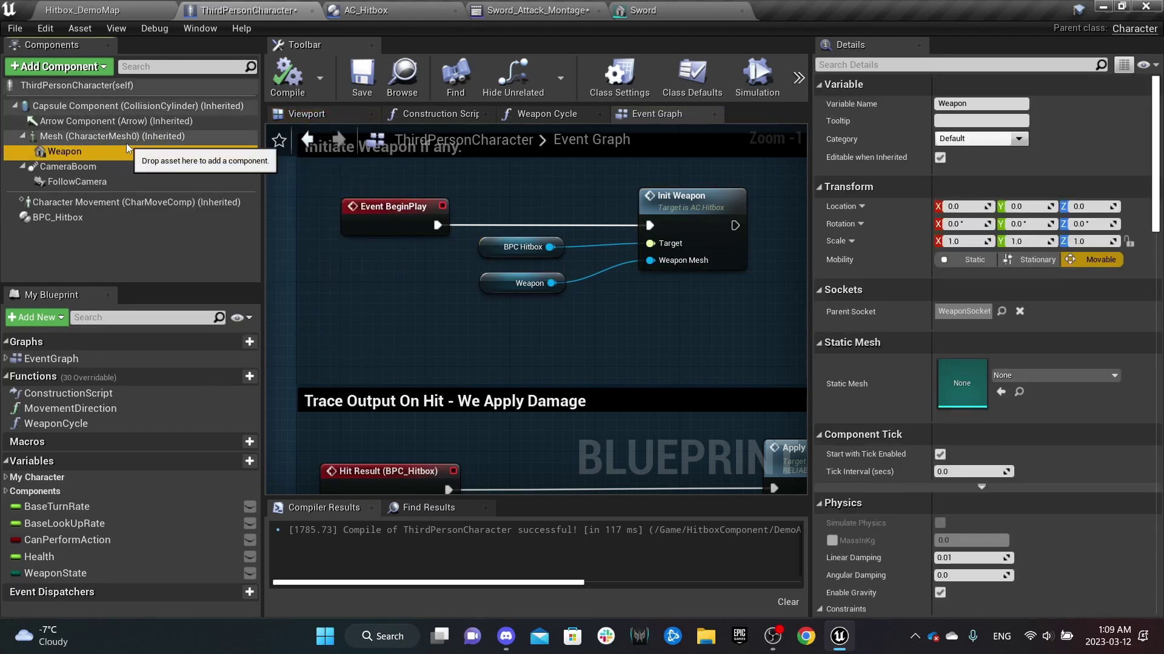
- Open the Sword static mesh and zoom to see its sockets Socket, Socket0, Socket1 and Socket2
left_click(666, 10)
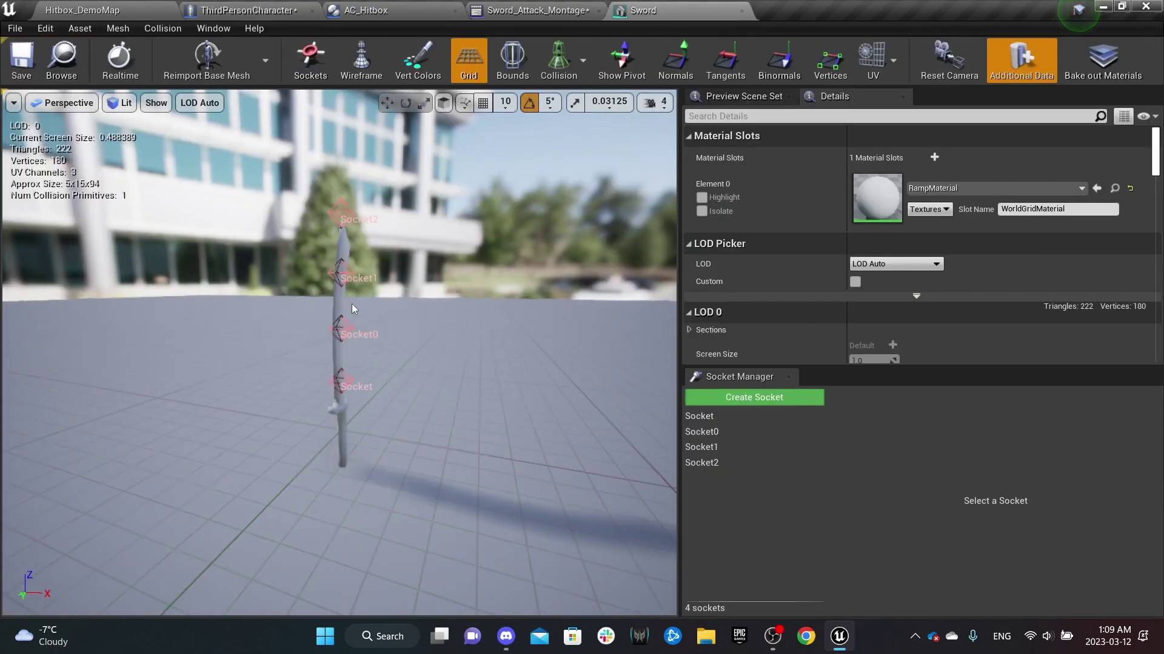
scroll(352, 304, "down", 5)
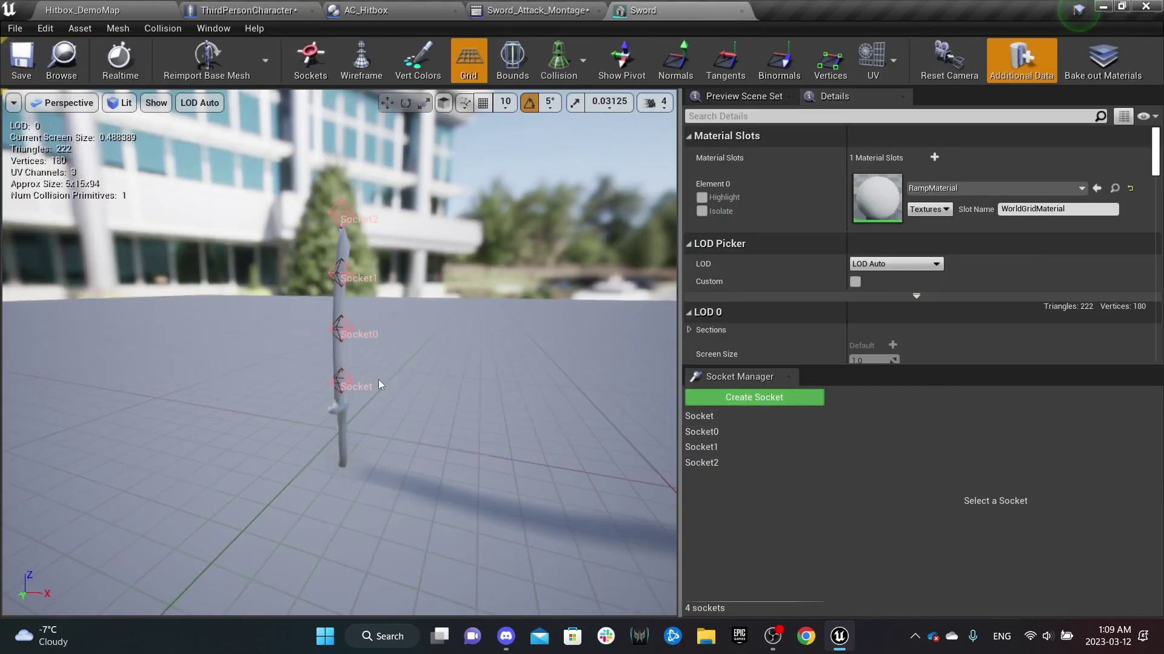
scroll(355, 245, "up", 5)
scroll(355, 218, "down", 5)
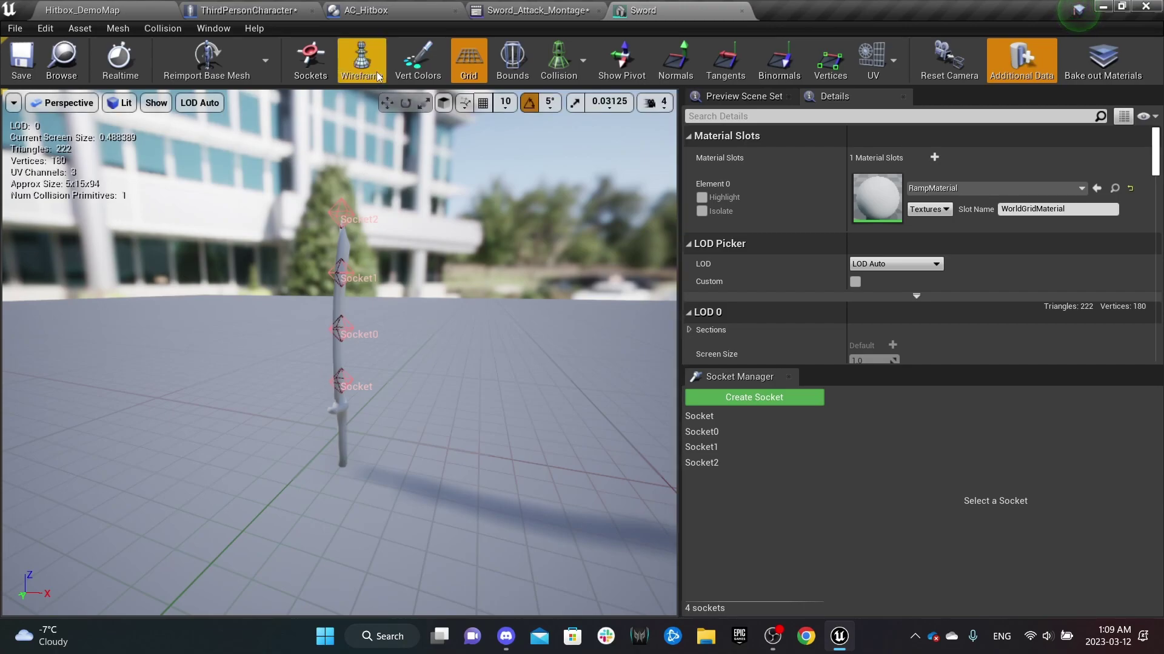
- Back in the ThirdPersonCharacter Event Graph, pan to the Apply Damage Replication and Trace Output On Hit sections
left_click(270, 13)
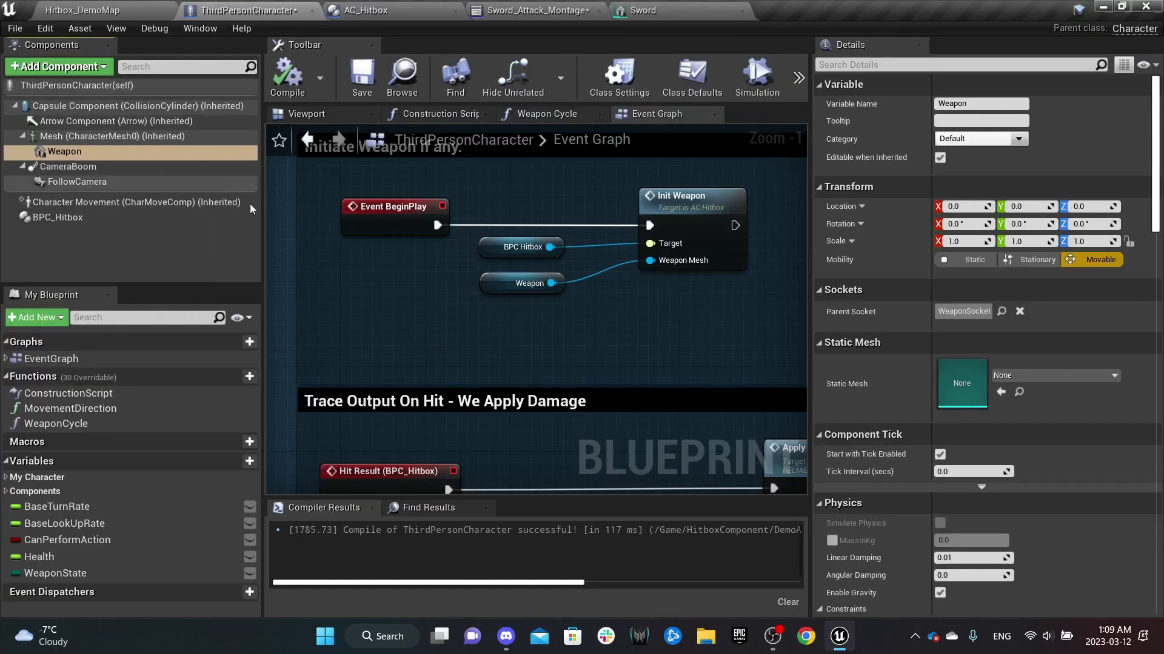
scroll(410, 289, "down", 4)
scroll(450, 276, "up", 1)
right_click_drag(450, 276, 451, 277)
scroll(450, 276, "up", 3)
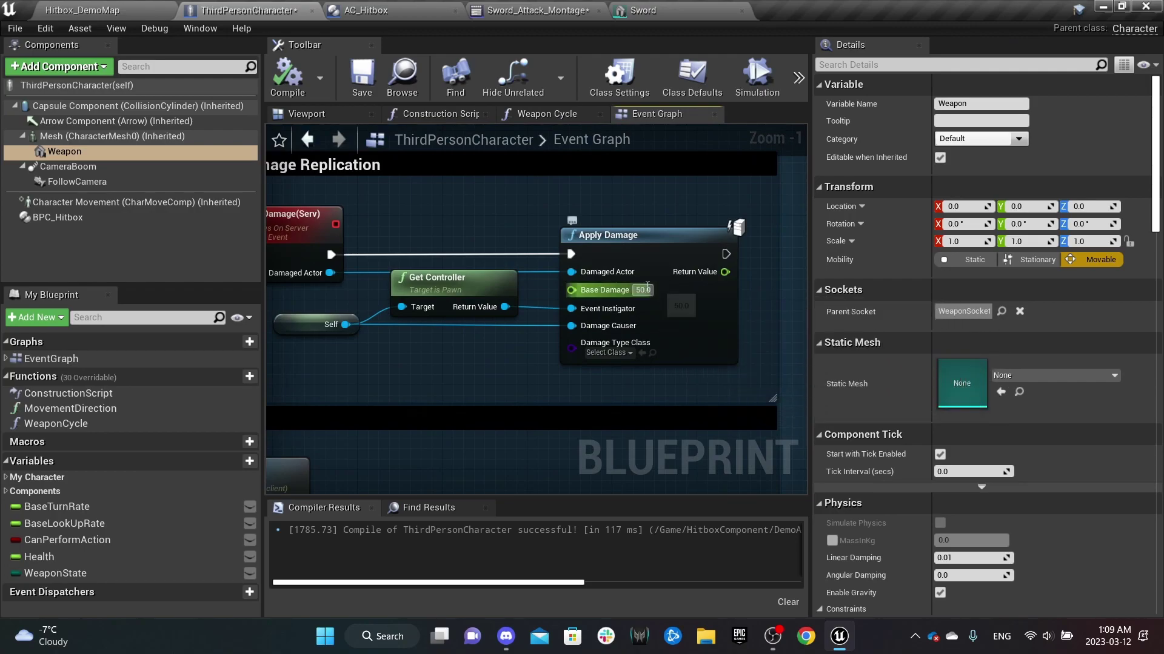
scroll(666, 292, "down", 1)
scroll(395, 360, "down", 2)
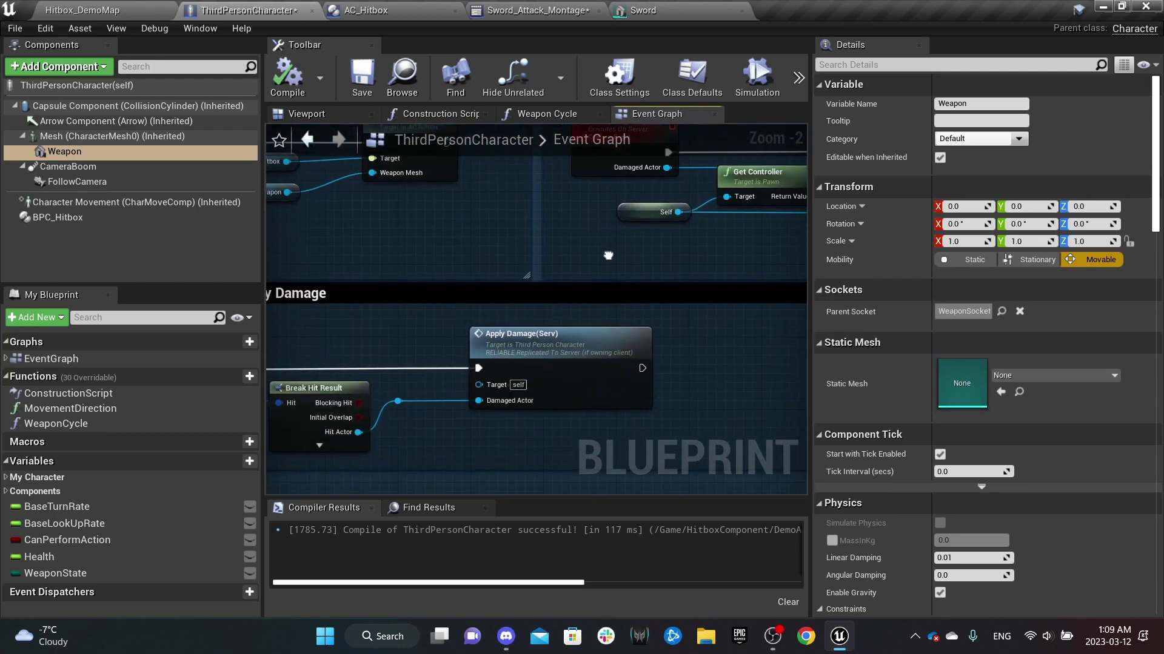
right_click_drag(396, 360, 606, 257)
right_click_drag(358, 291, 501, 251)
scroll(425, 303, "up", 4)
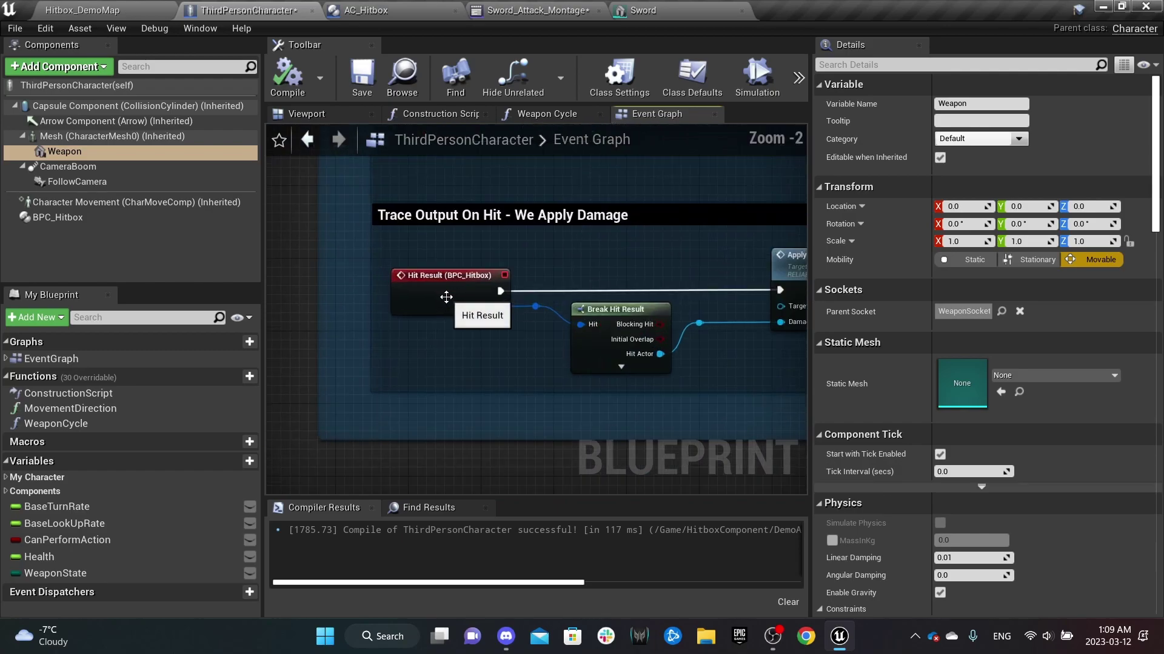
- Inspect BPC_Hitbox's Hit Result event passing Hit Actor into the Apply Damage(Serv) node
left_click(415, 301)
left_click(72, 218)
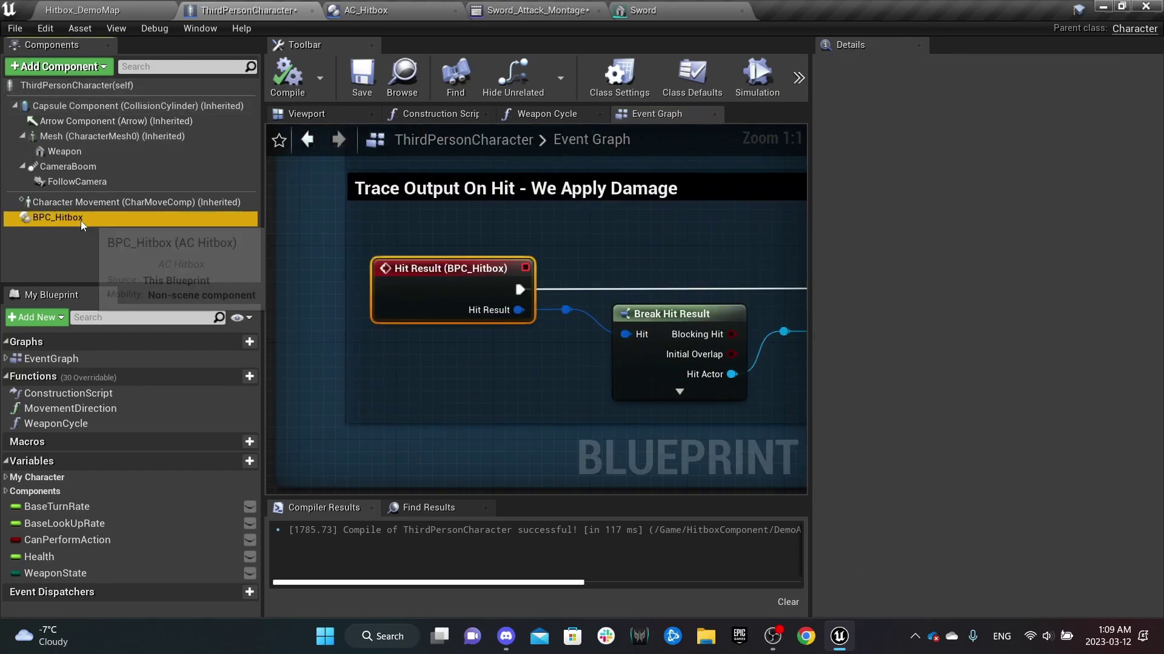
scroll(918, 382, "down", 10)
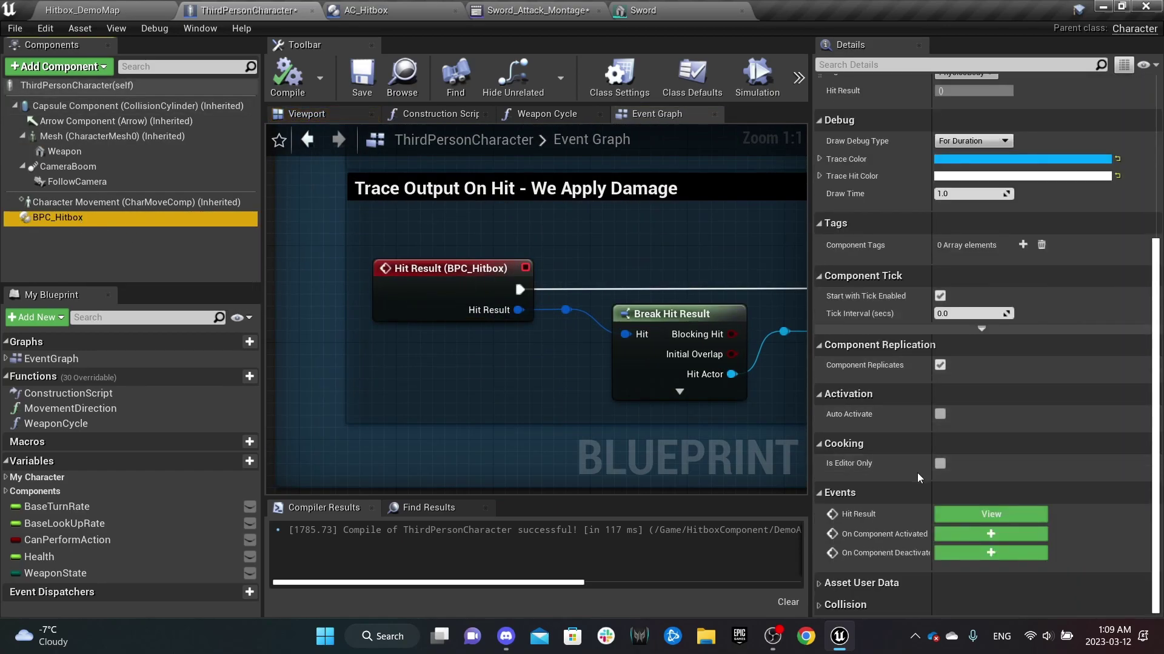
left_click(979, 515)
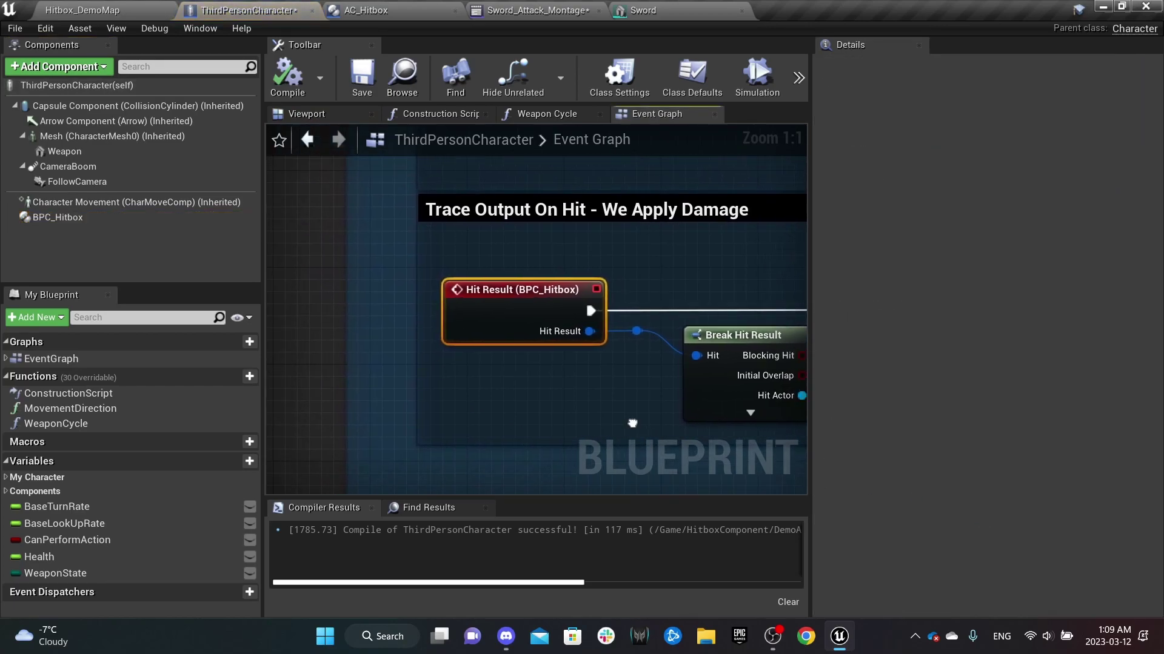
right_click_drag(697, 424, 497, 329)
right_click_drag(701, 371, 552, 396)
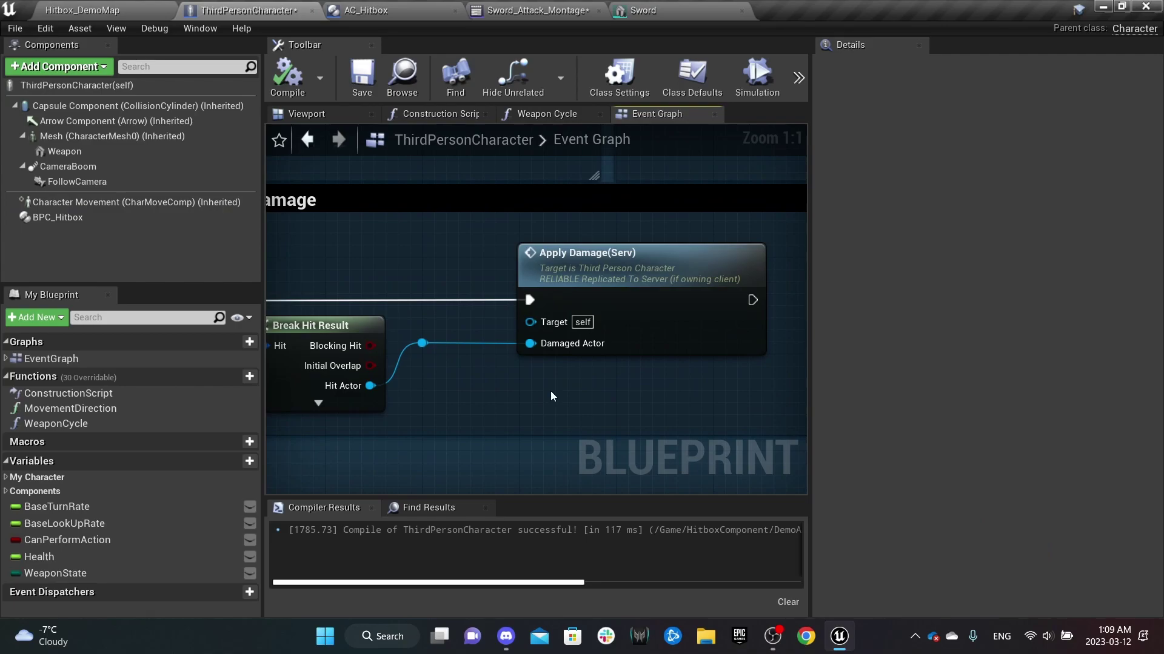
scroll(550, 391, "down", 5)
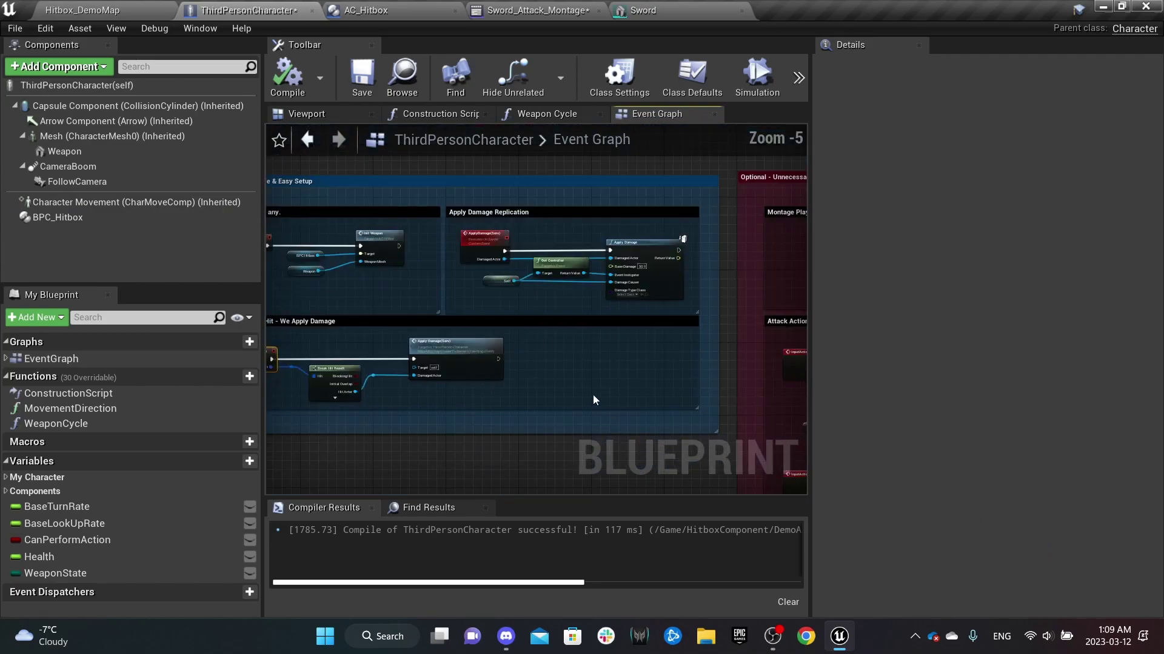
right_click_drag(592, 400, 266, 340)
scroll(531, 315, "down", 2)
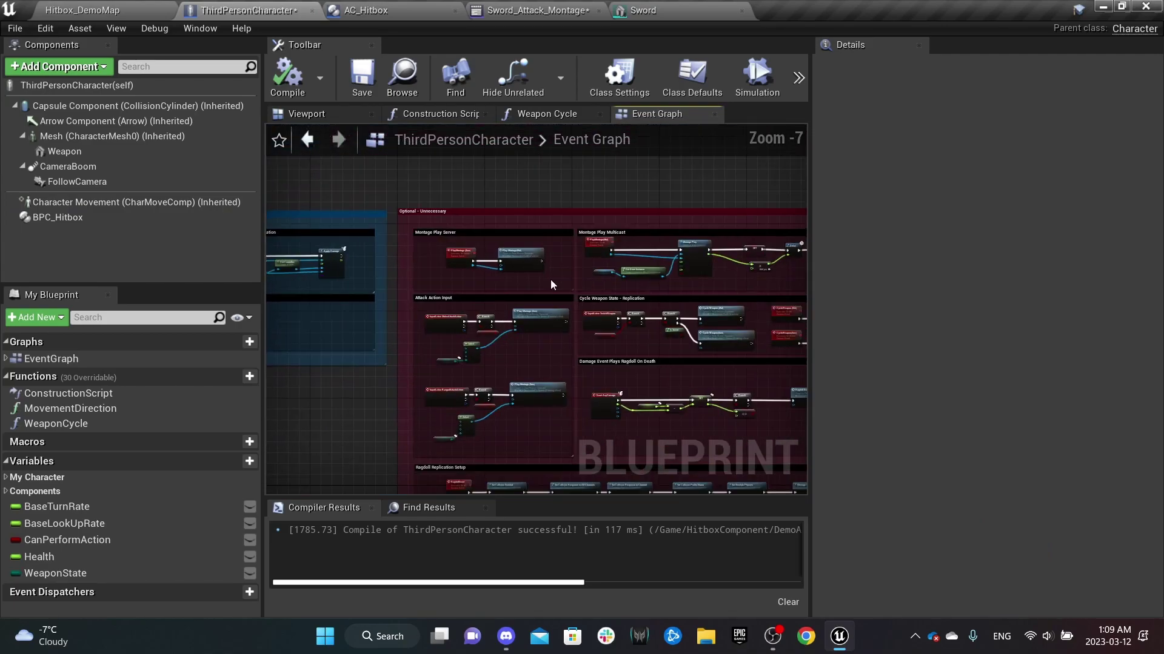
right_click_drag(573, 401, 503, 317)
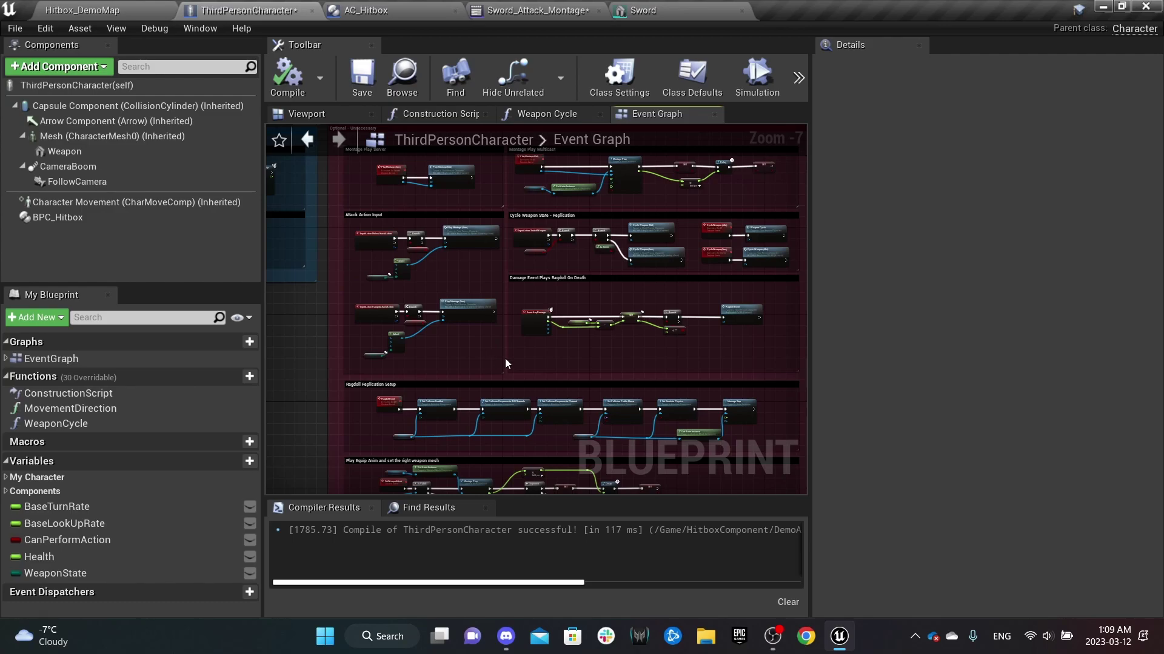
right_click_drag(506, 358, 549, 314)
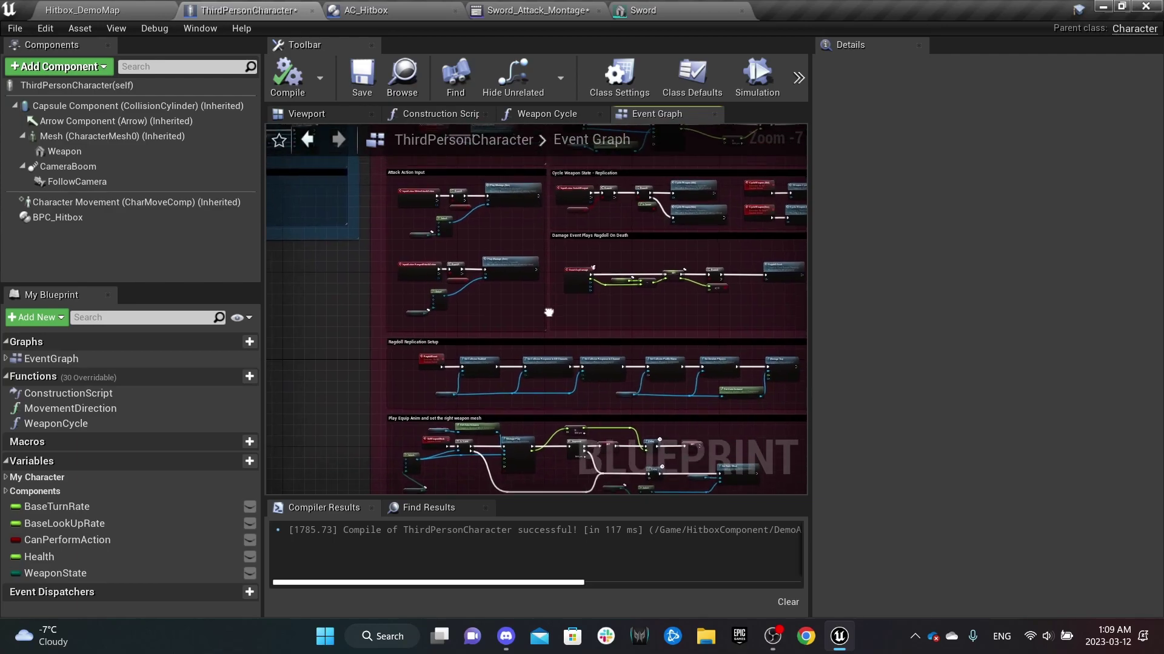
scroll(475, 198, "up", 5)
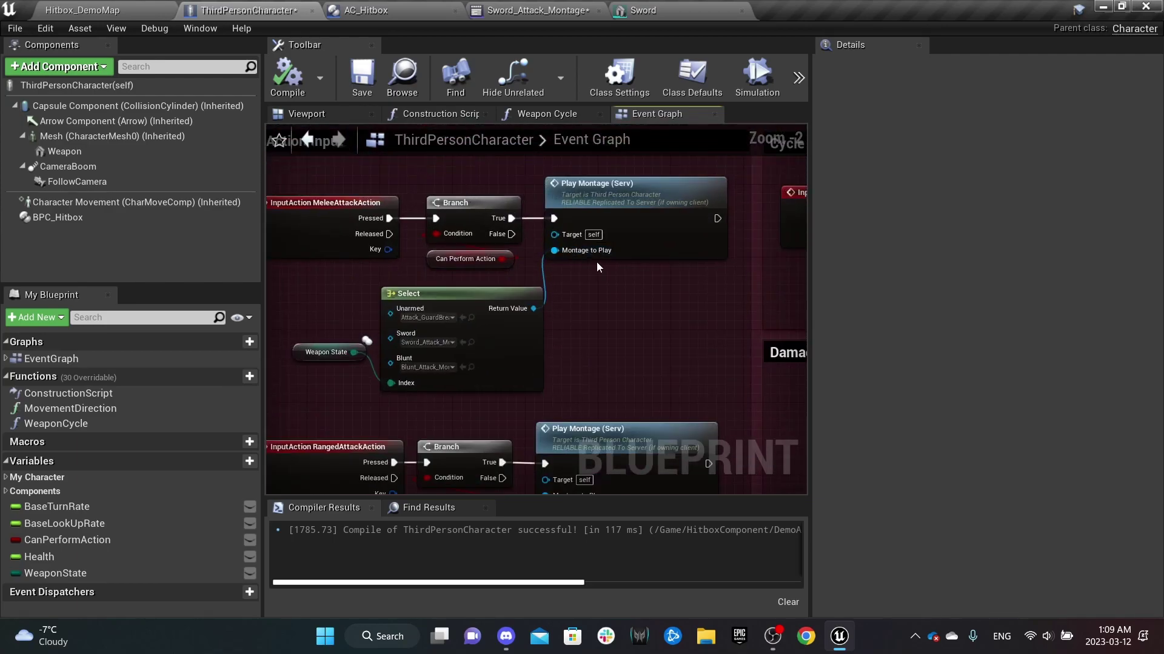
scroll(625, 339, "down", 5)
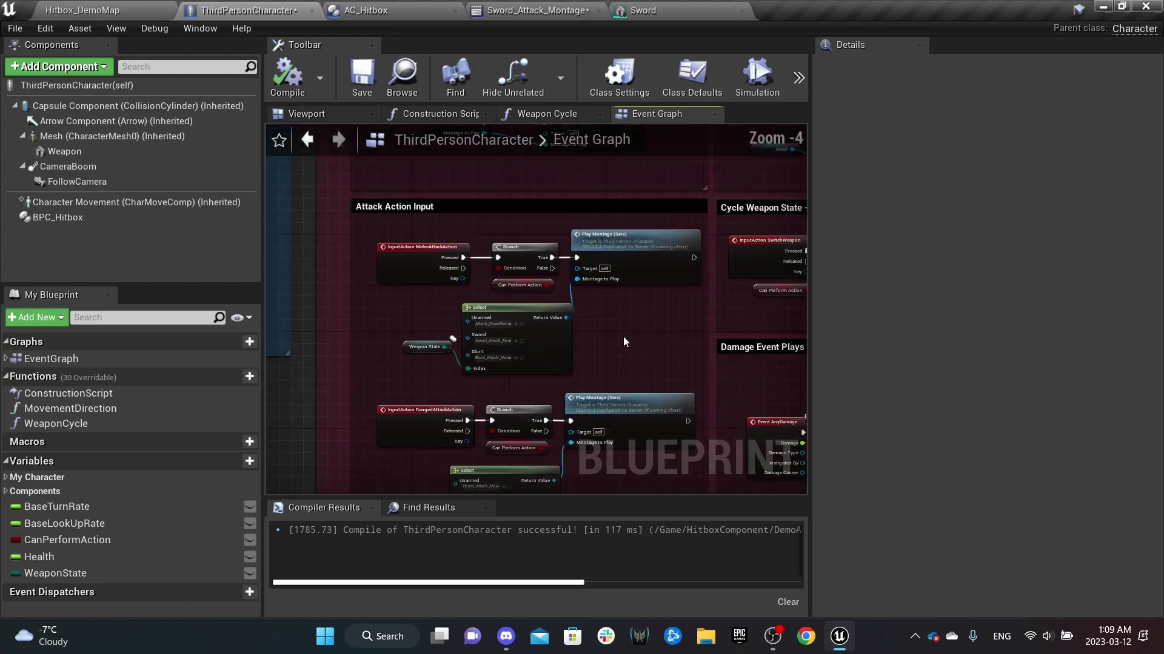
scroll(522, 431, "up", 1)
scroll(525, 429, "up", 2)
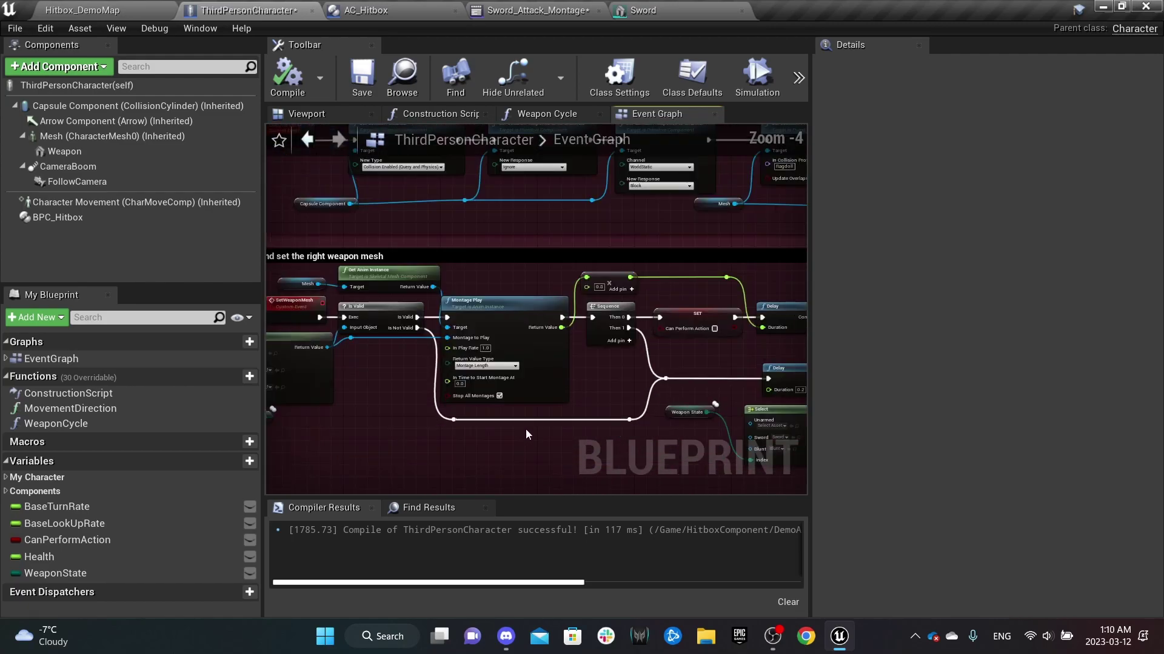
scroll(526, 429, "down", 3)
right_click_drag(446, 234, 483, 314)
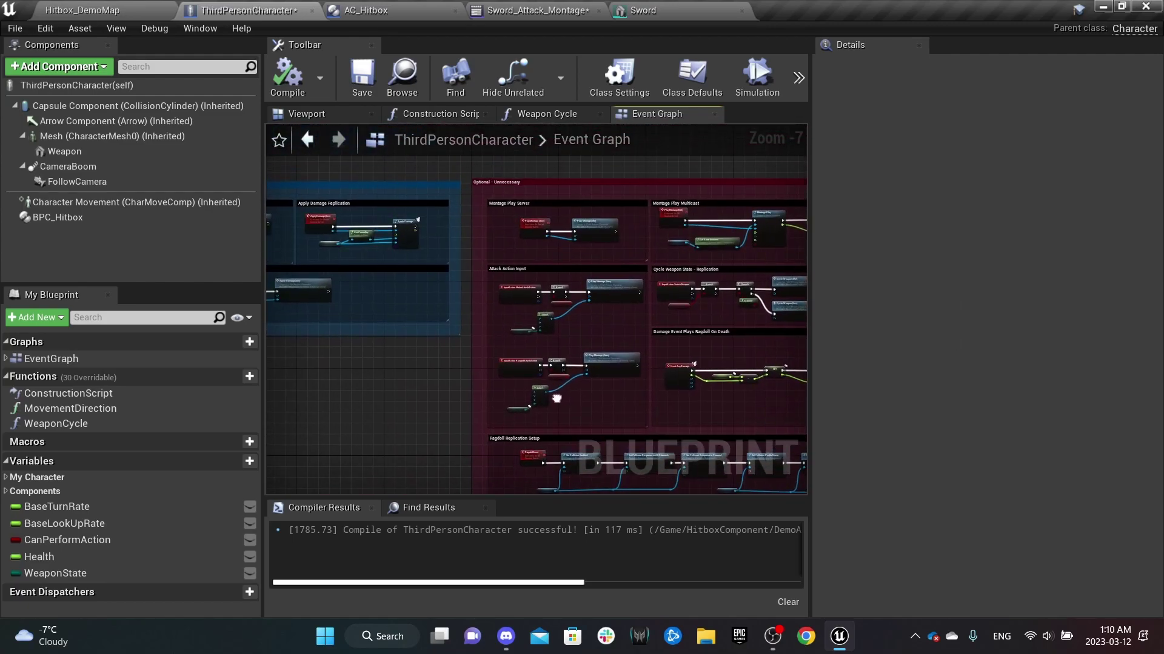
- Show BPC_Hitbox's details up to its four Object Types and For Duration debug drawing at 1.0
left_click(96, 218)
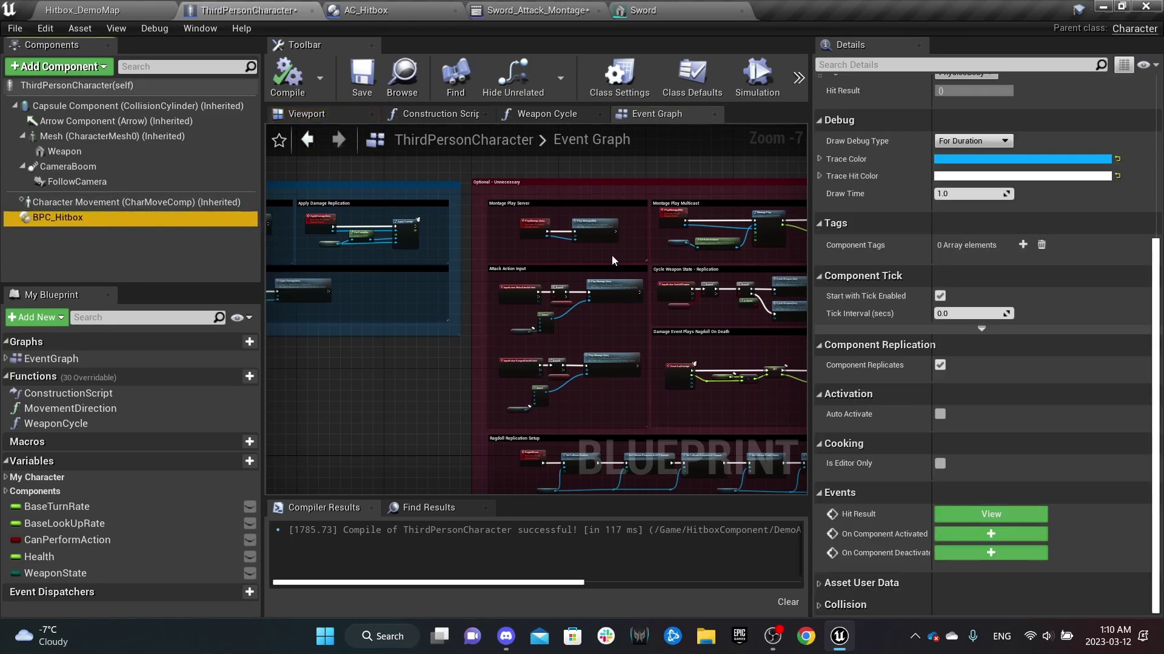
scroll(922, 376, "up", 4)
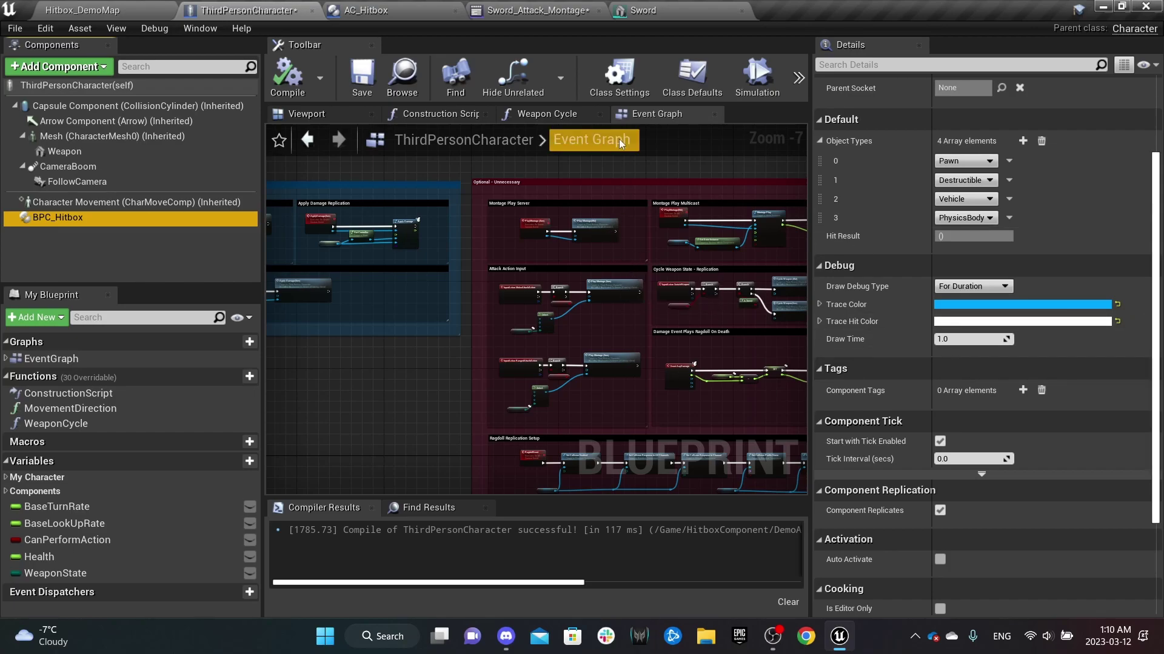
- Open Sword_Attack_Montage and scrub the attack to frame 17, then back to frame 11
left_click(524, 11)
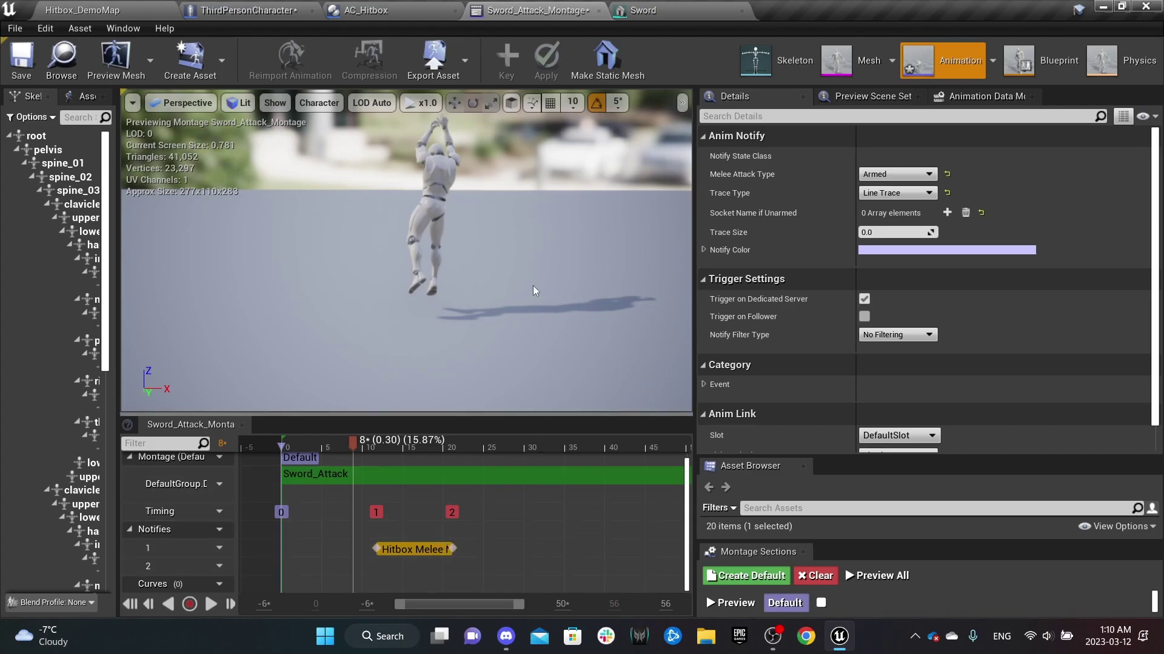
left_click_drag(351, 445, 423, 445)
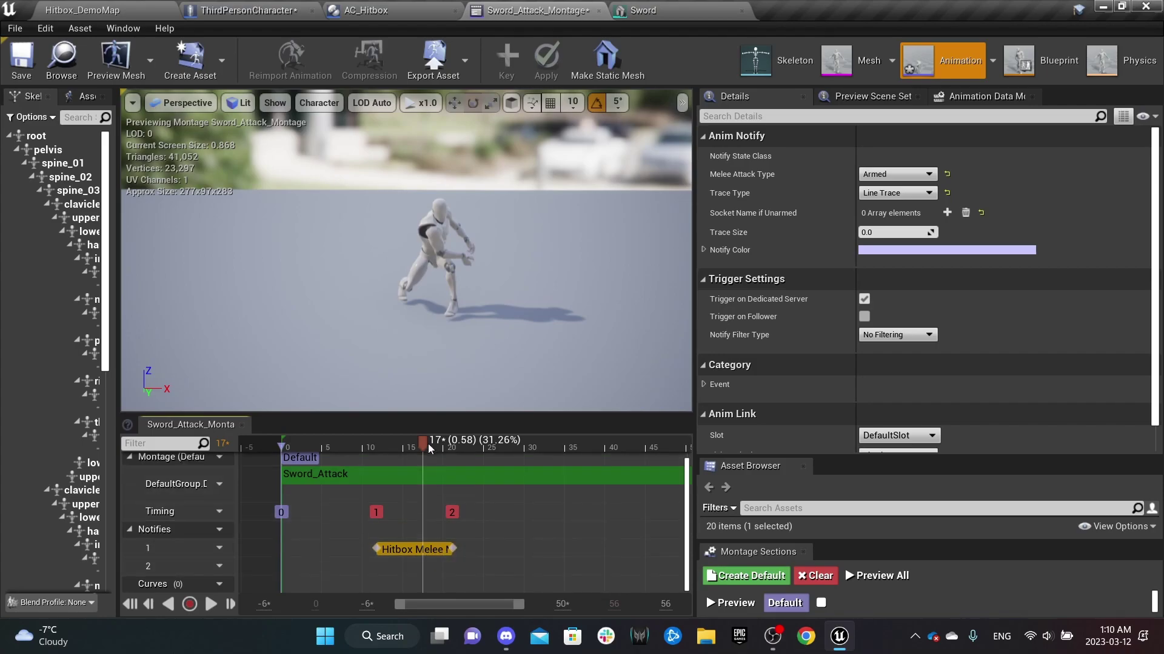
left_click_drag(423, 445, 452, 472)
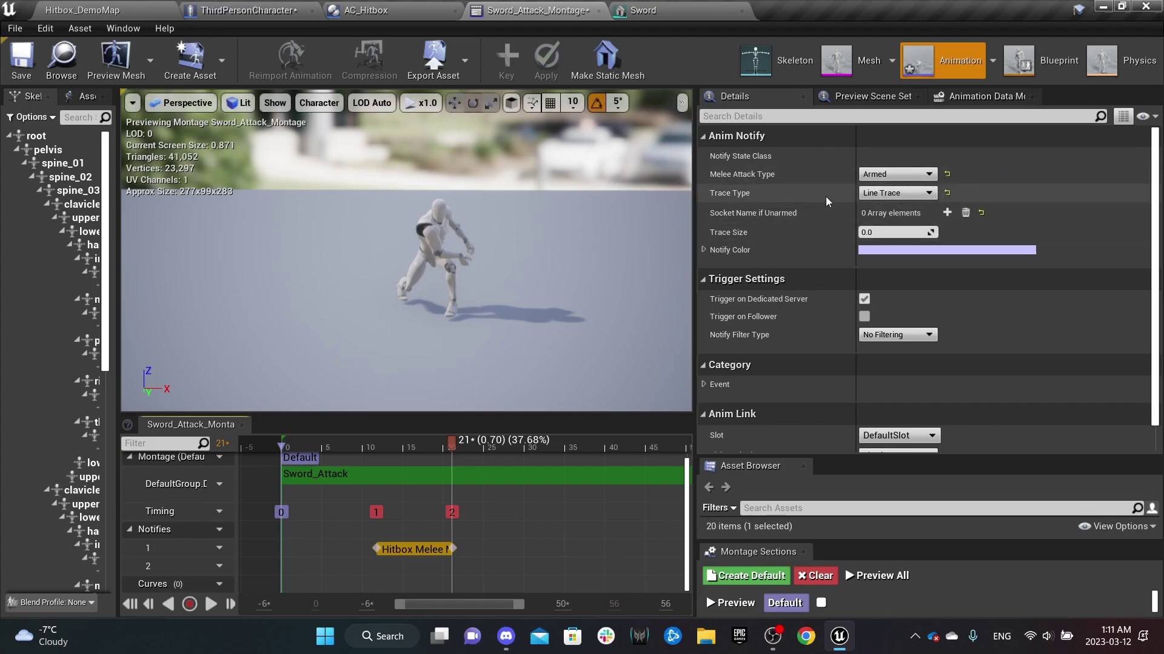
- Set the Hitbox Melee notify's Melee Attack Type to Armed and Trace Type to Line Trace
left_click(898, 175)
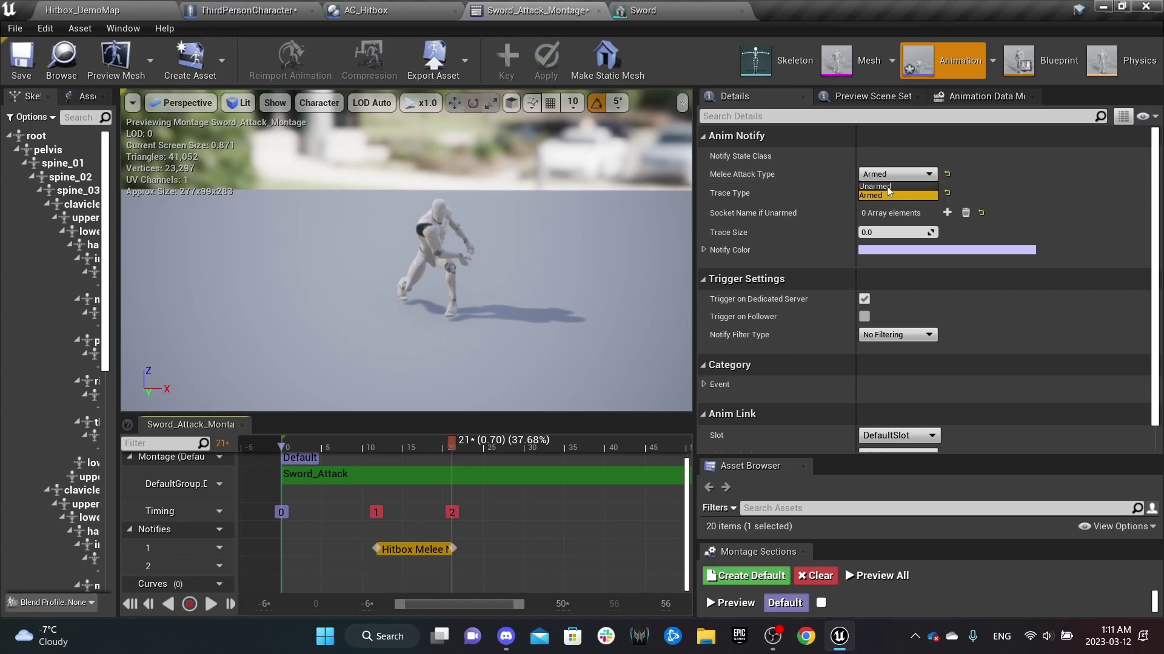
left_click(888, 192)
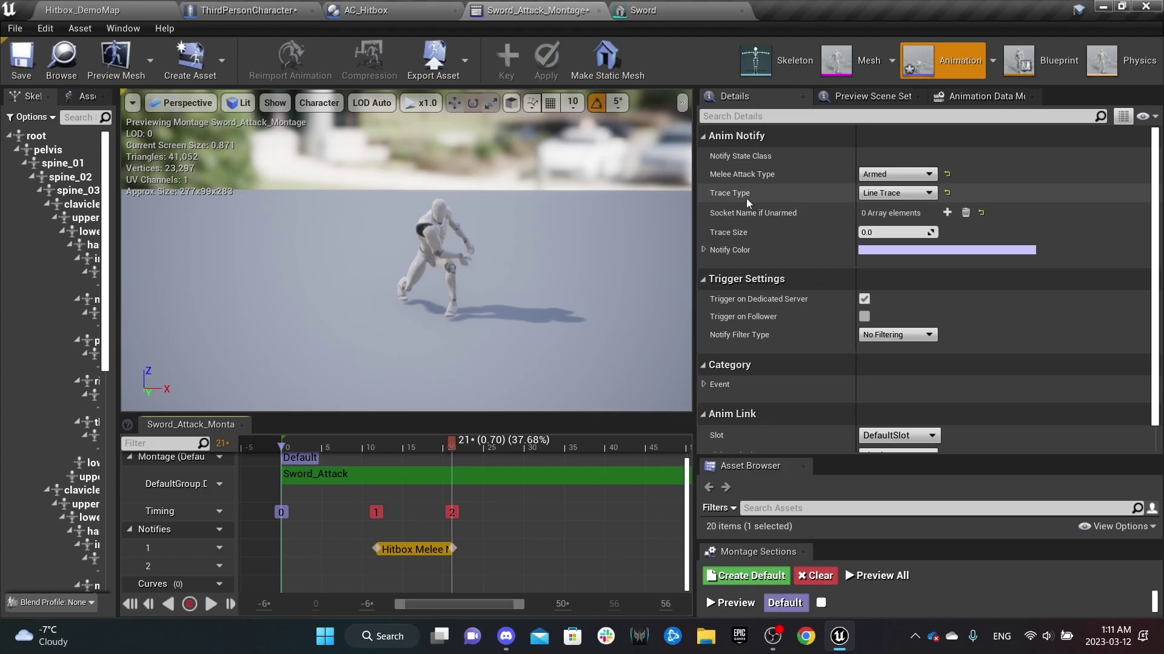
left_click(897, 193)
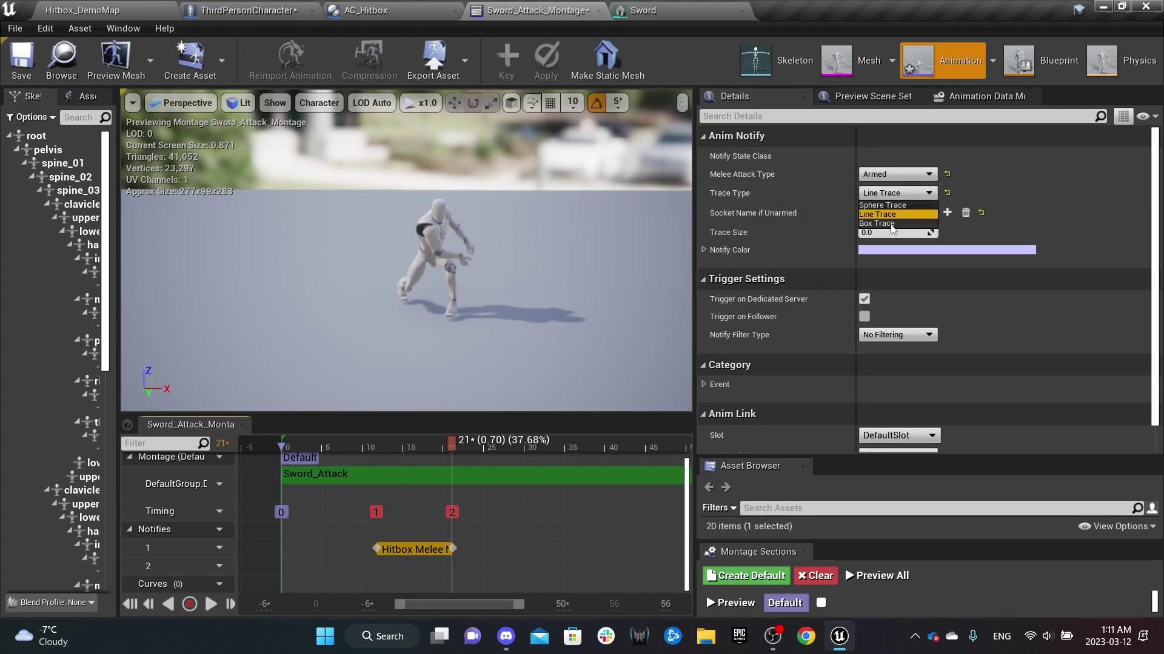
left_click(812, 214)
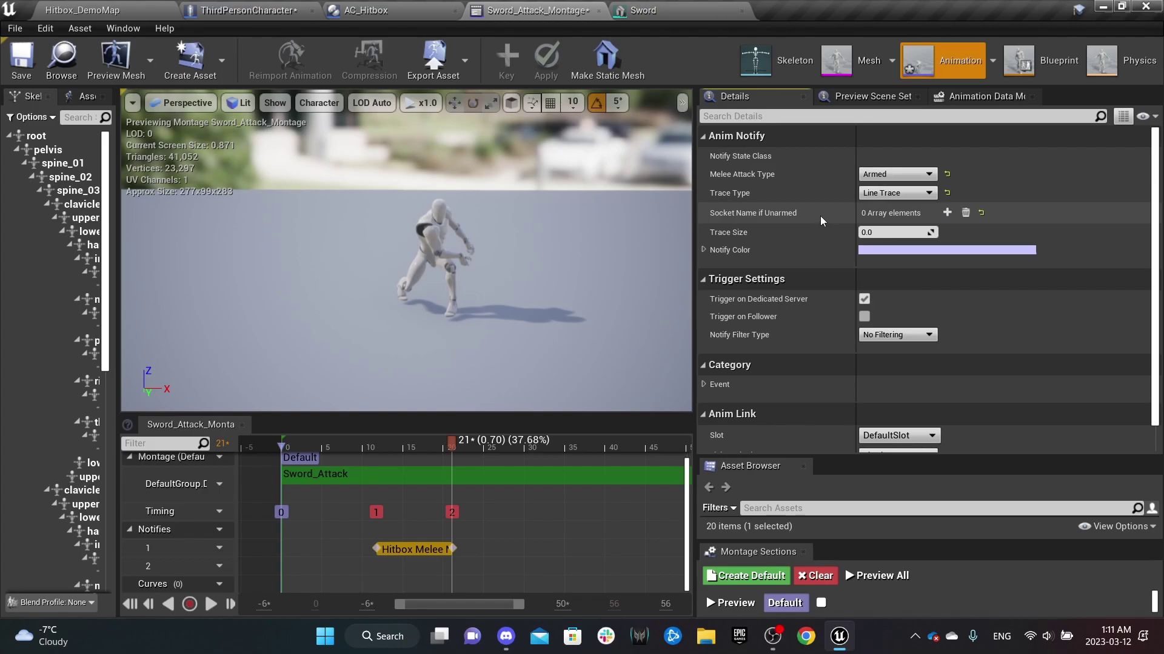
mouse_move(730, 237)
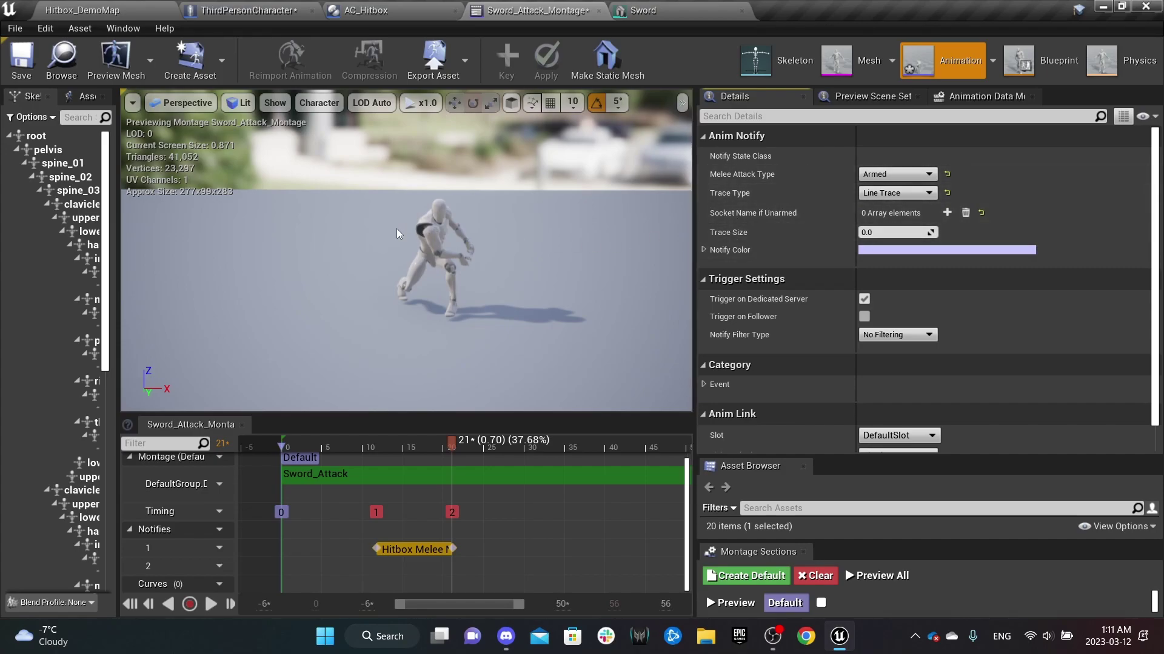
- Play Hitbox_DemoMap, walk toward the enemies, swing the sword three times, then stop the session
left_click(82, 11)
left_click(882, 59)
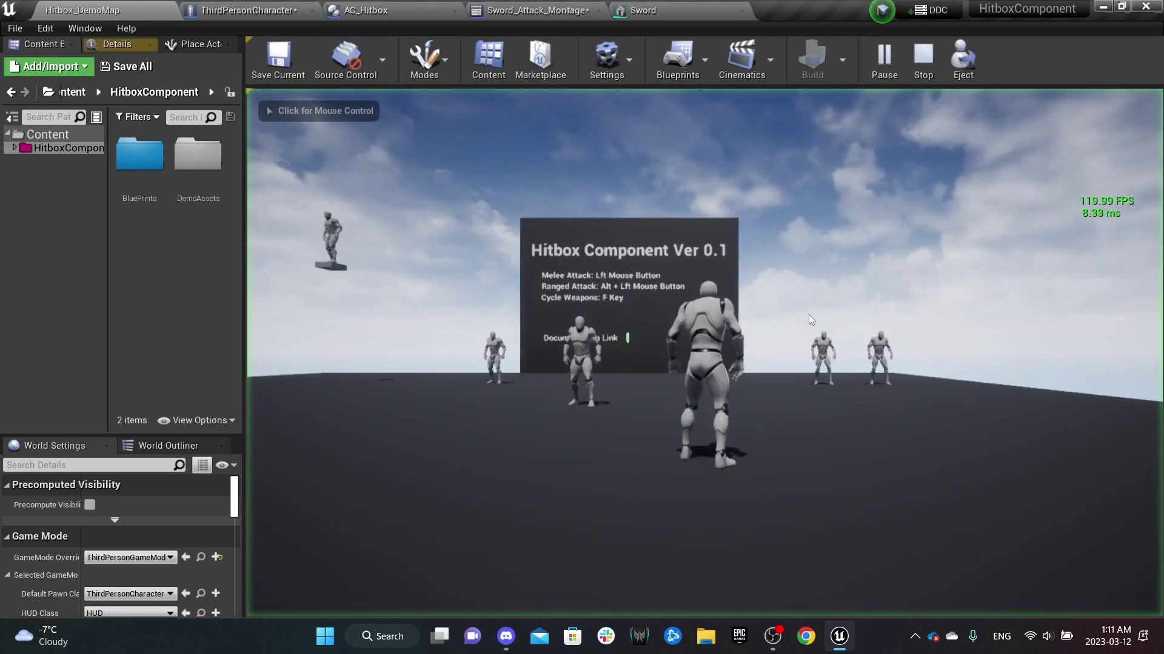
key("w")
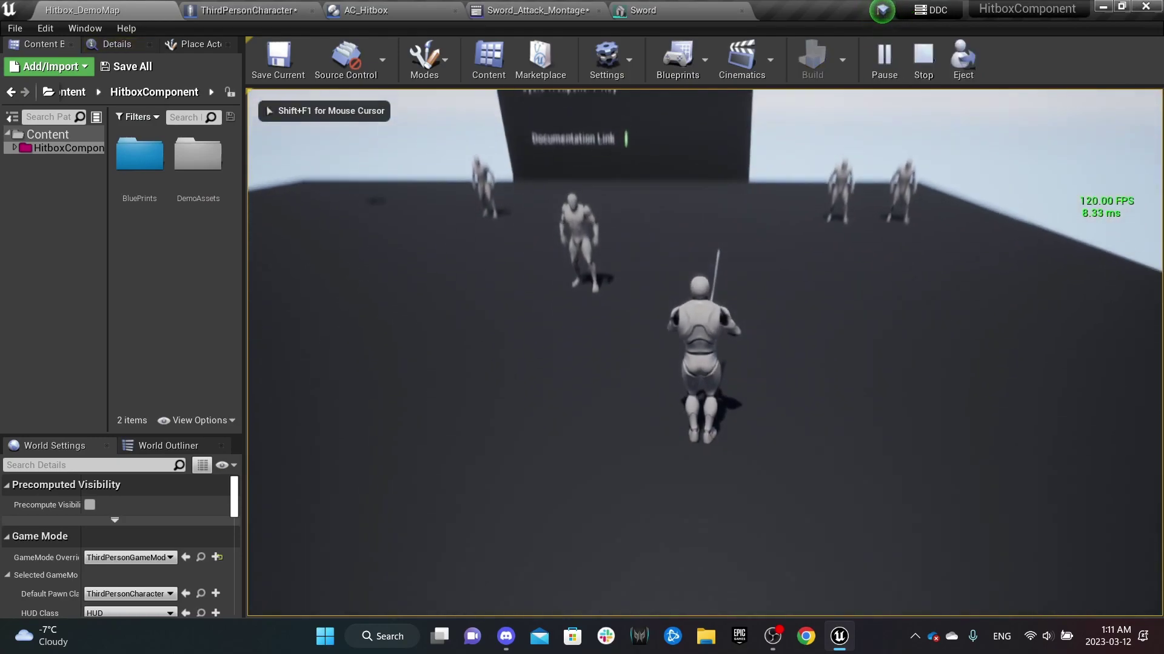
left_click(704, 353)
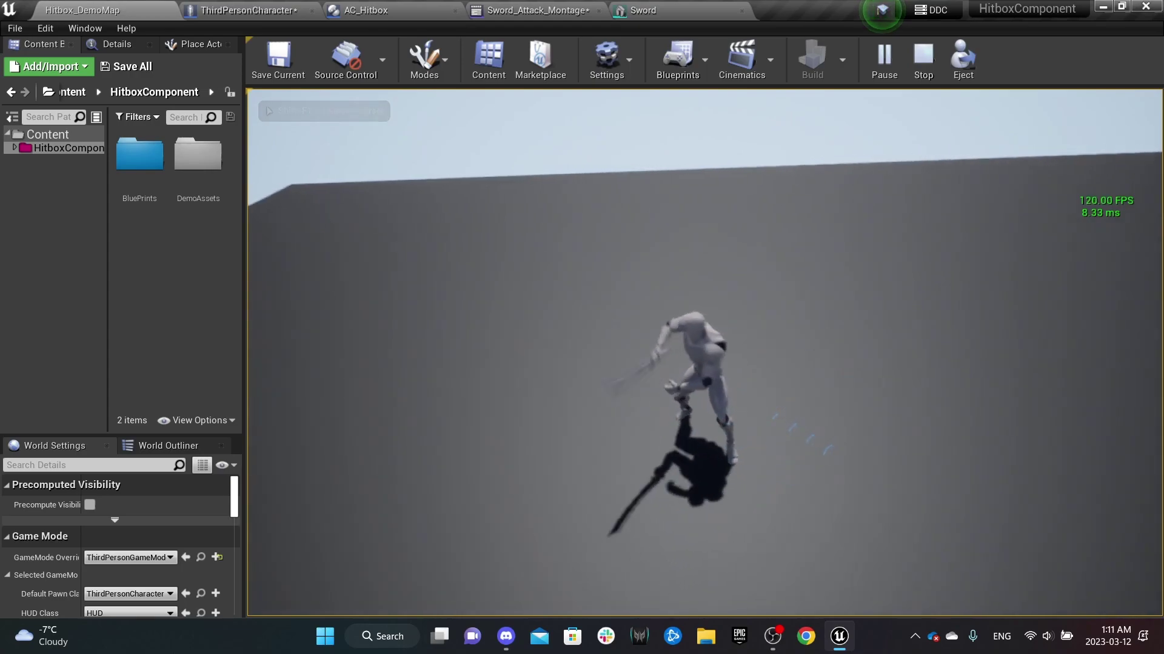
left_click(704, 353)
left_click(704, 353)
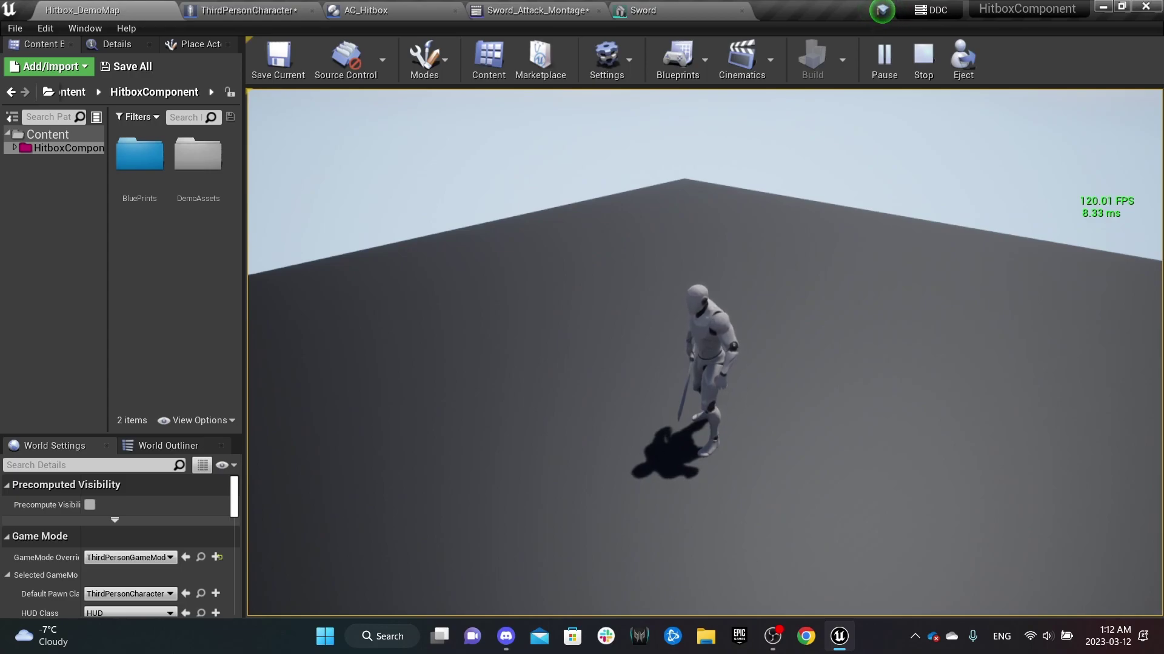
key("Escape")
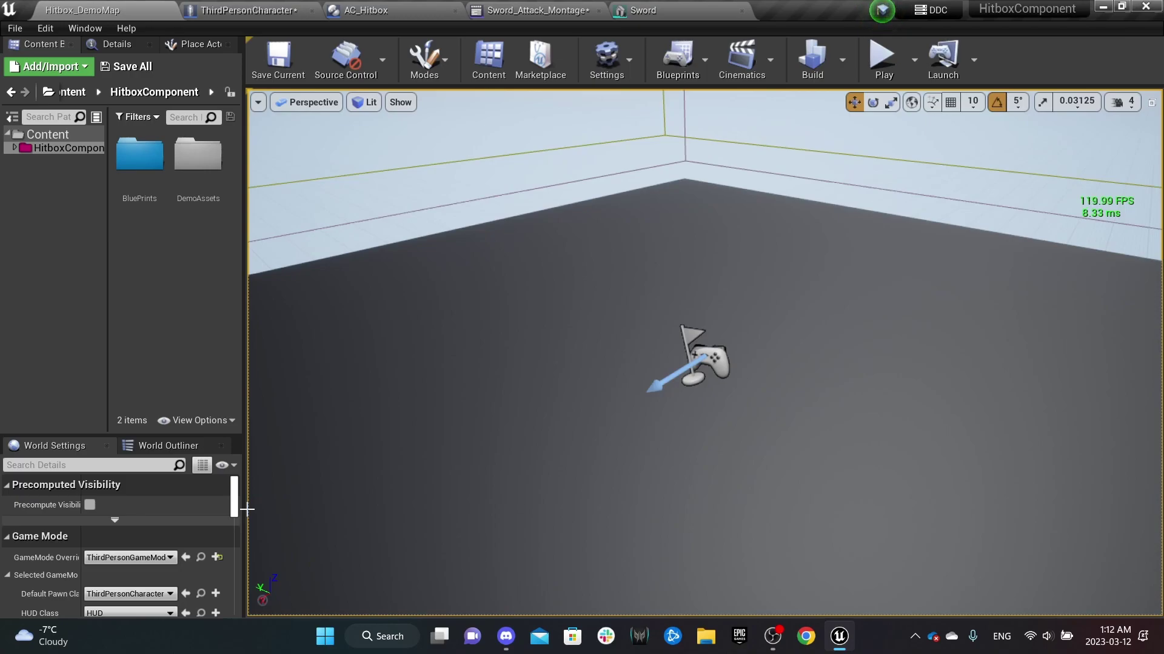
- Cap the frame rate with the console command t.MaxFPS 20
key("grave")
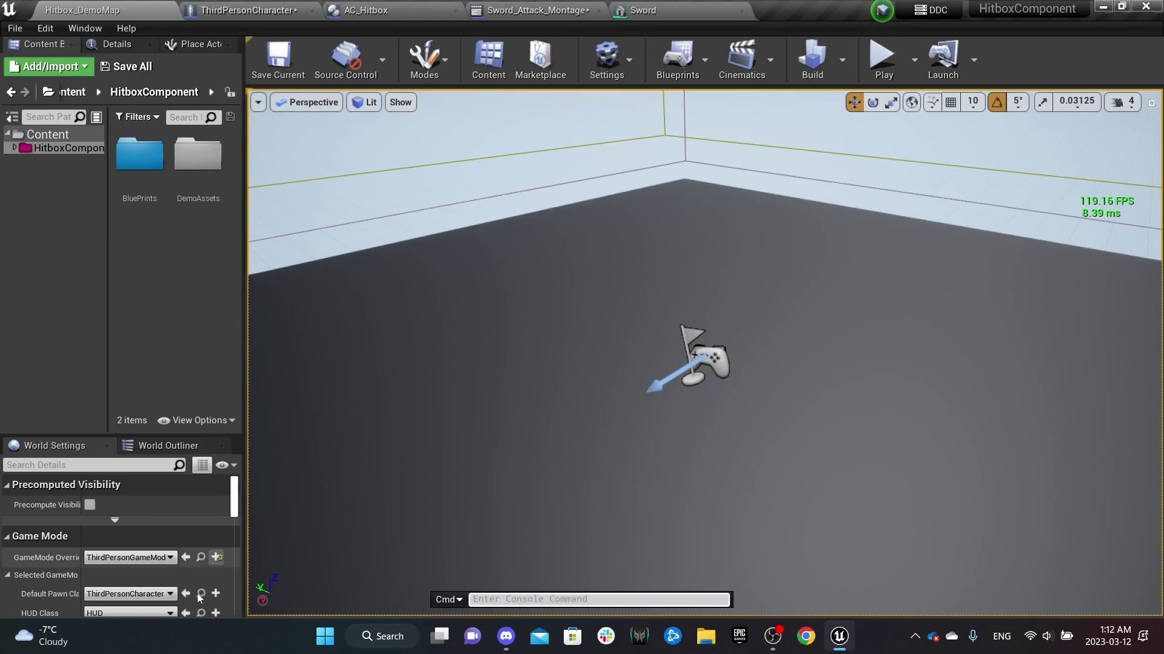
type("f")
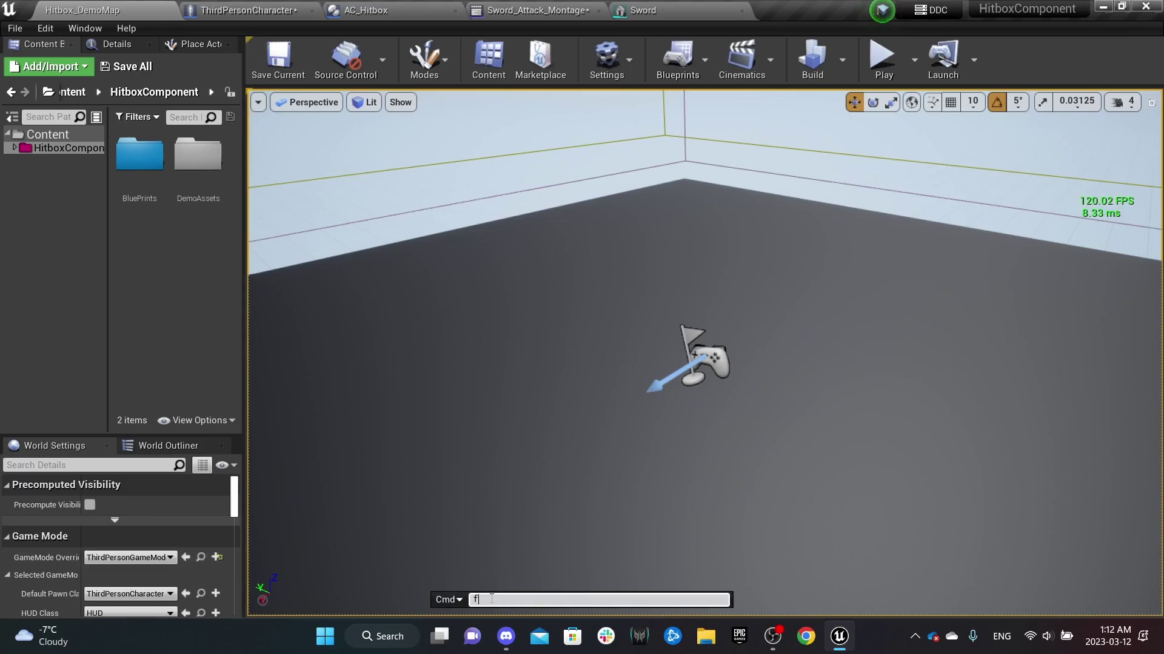
type("ps")
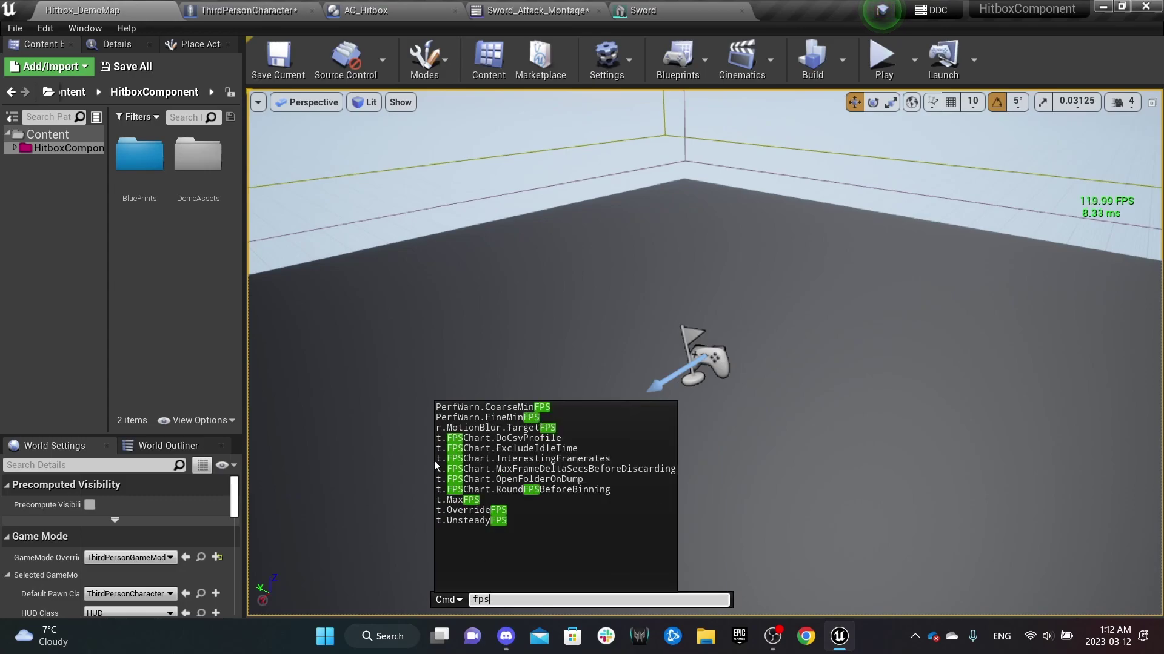
left_click(466, 499)
type("2")
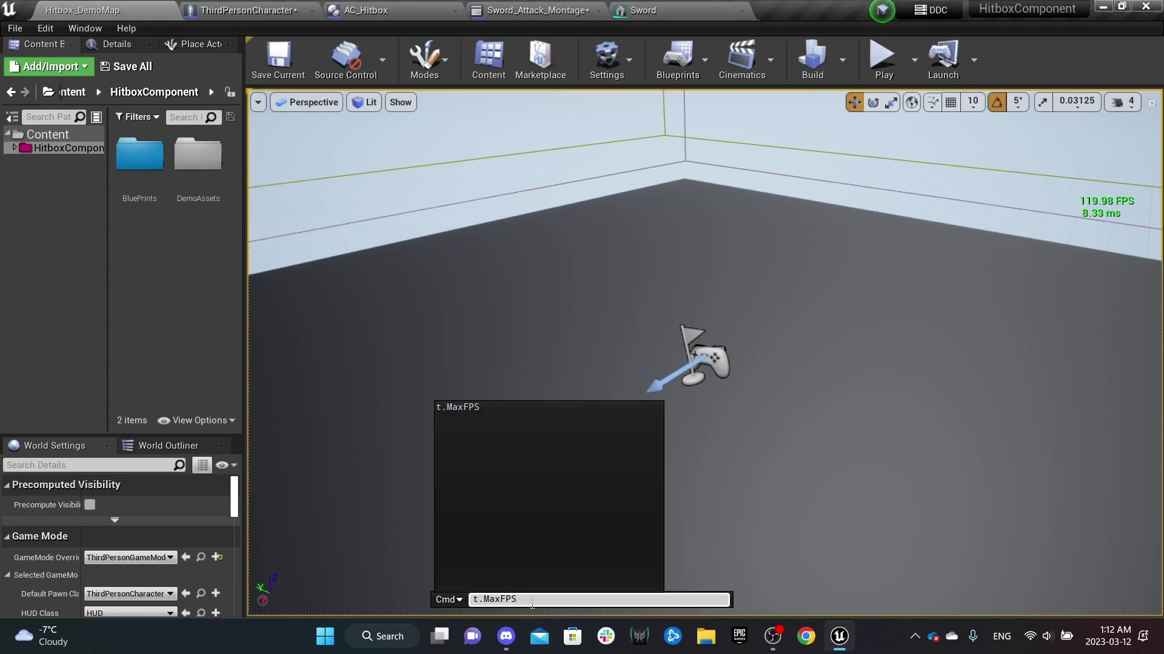
type("0")
key("Return")
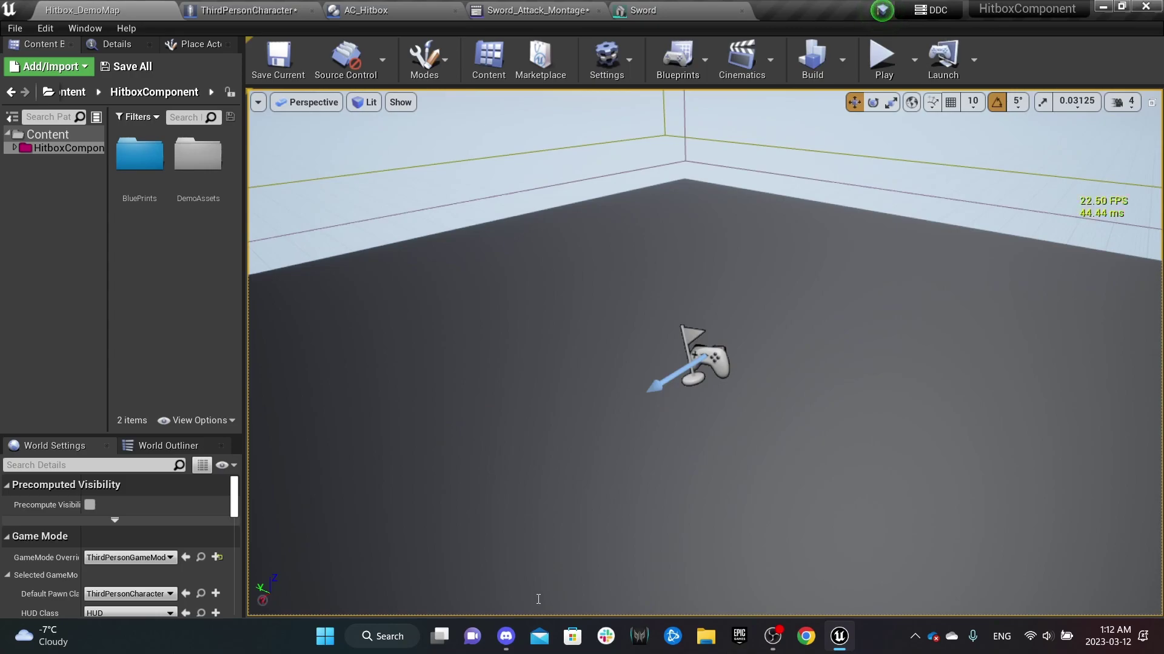
- Play the demo map at 20 FPS, land a sword hit, then end the session and reopen the console
left_click(882, 57)
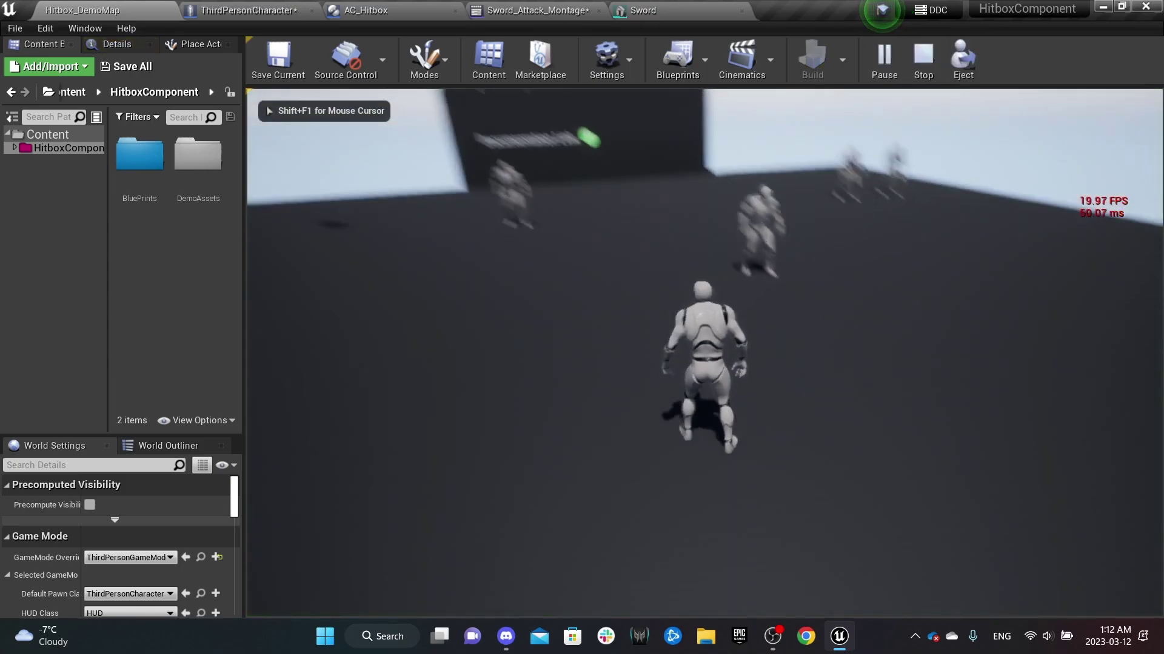
left_click(705, 352)
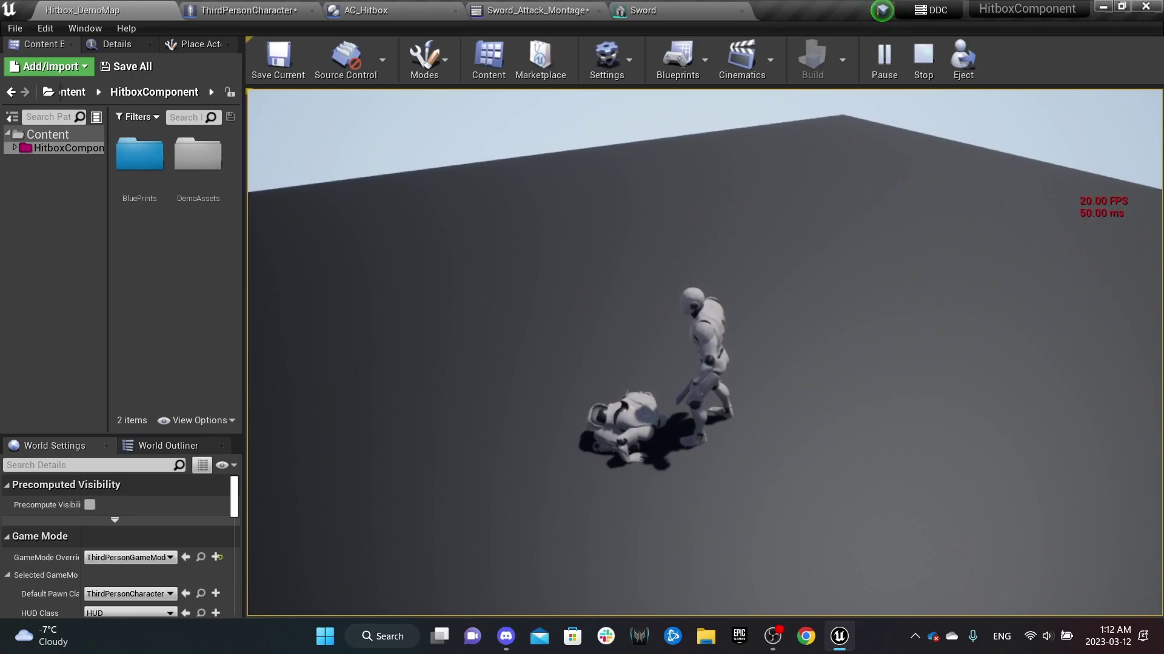
key("Escape")
key("grave")
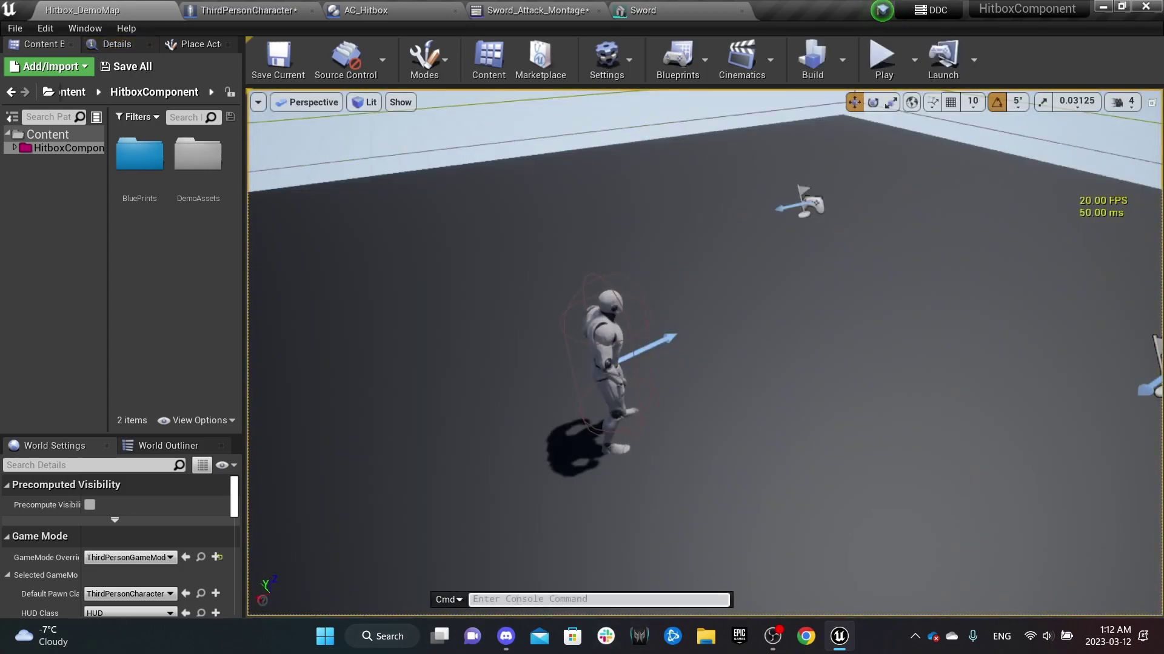
- Raise the frame-rate cap with the console command t.MaxFPS 100
type("fps")
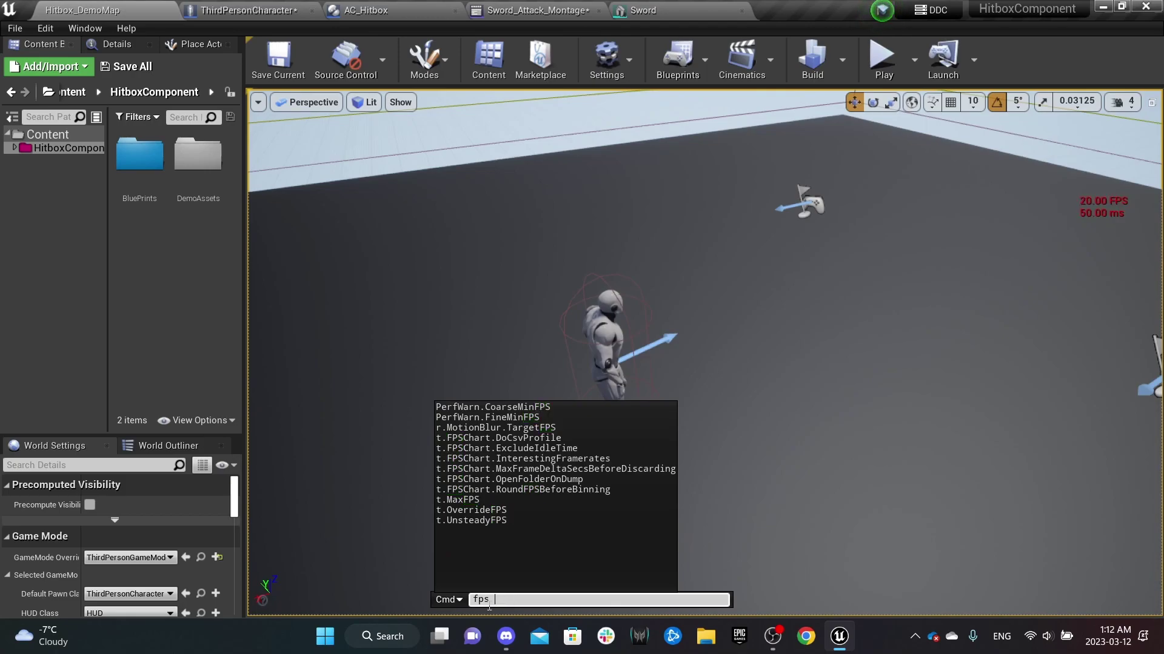
key("Up")
key("Up")
key("Tab")
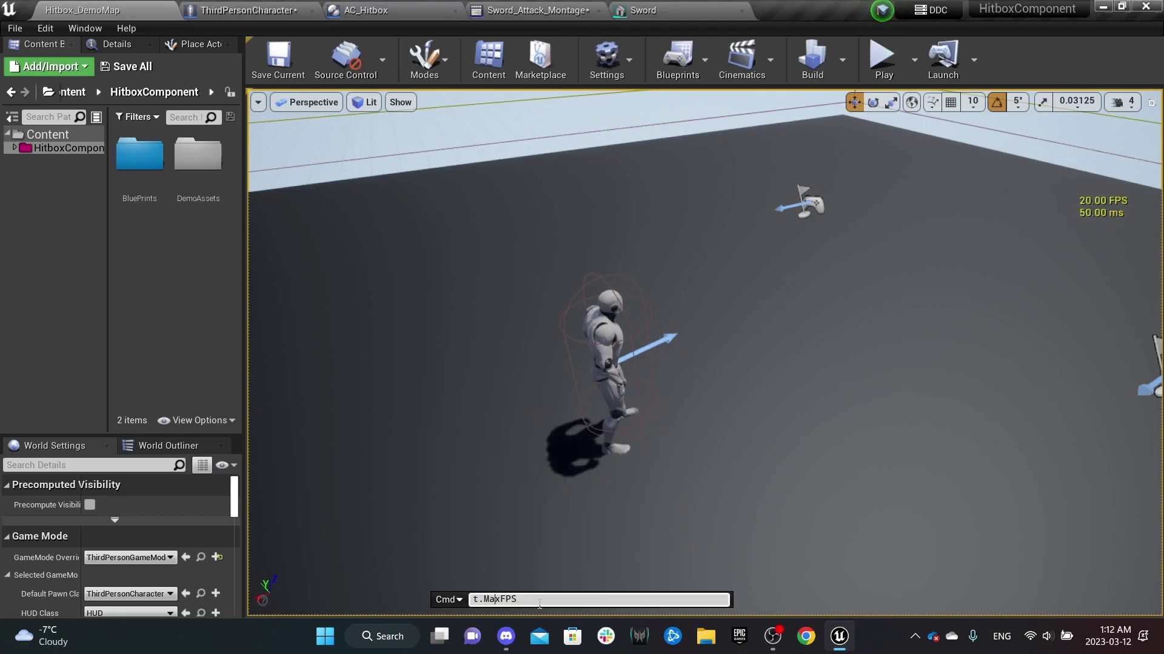
type("100")
key("Return")
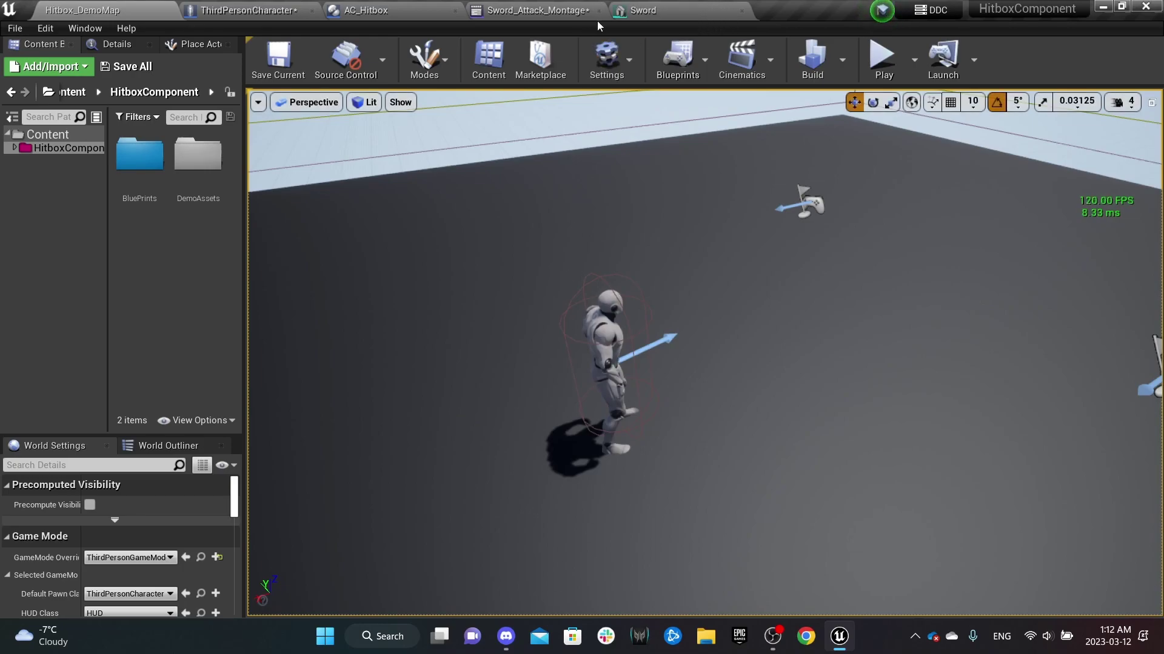
- Switch the montage's Hitbox Melee notify to Sphere Trace with Trace Size 5
left_click(552, 11)
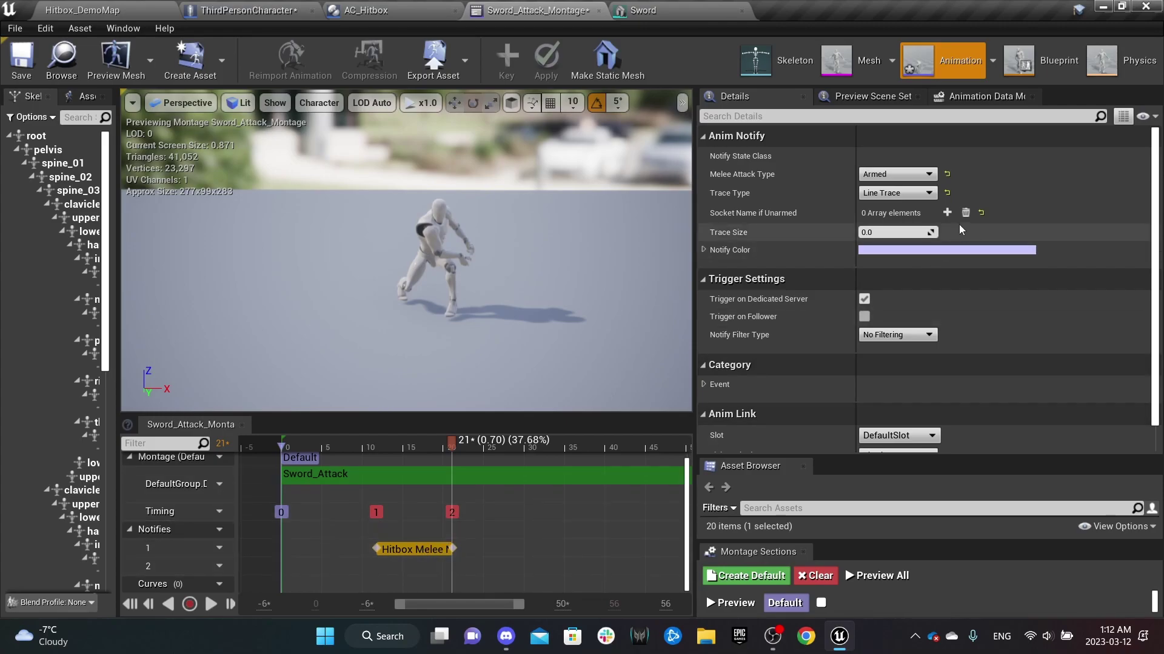
left_click(909, 198)
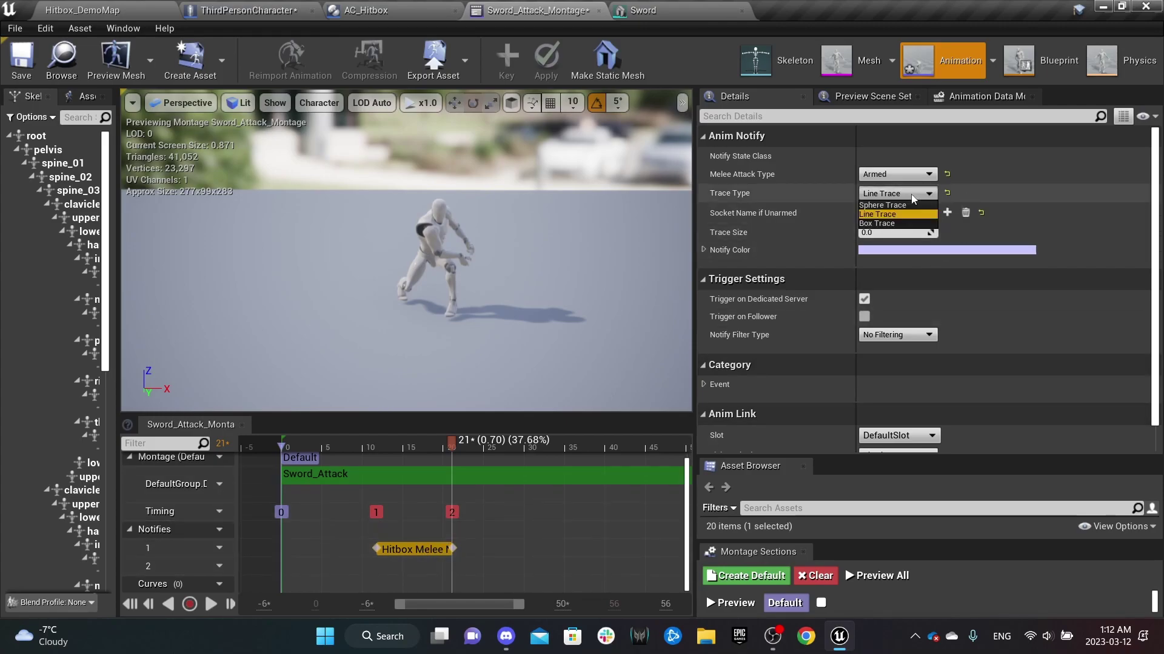
left_click(882, 206)
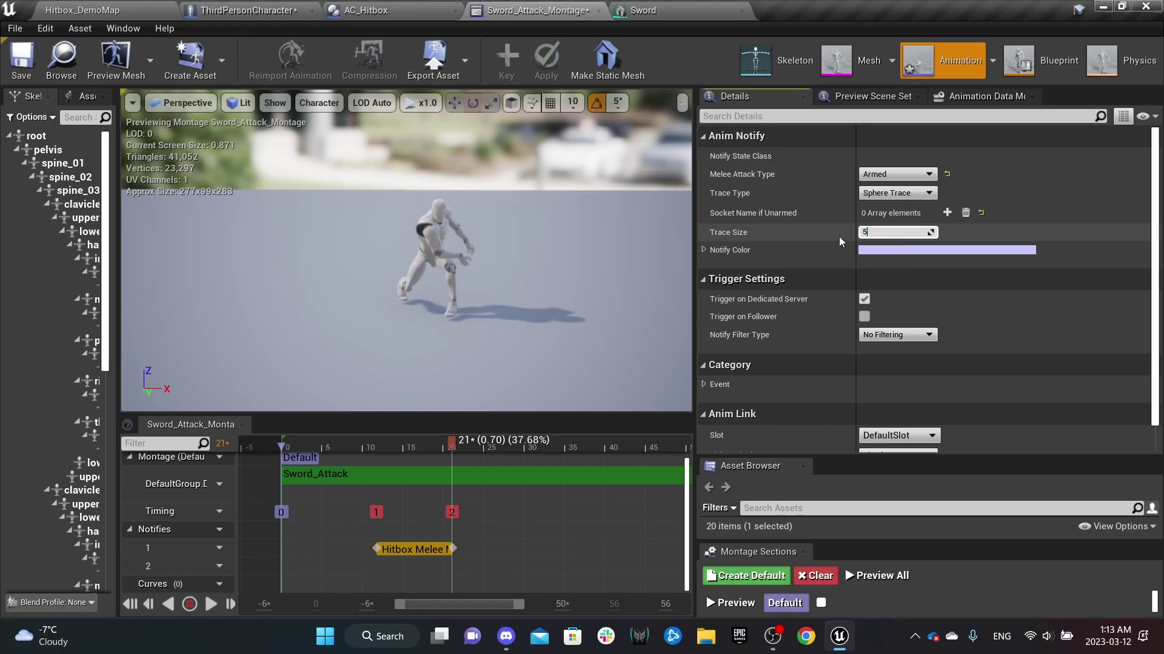
key("Return")
left_click(81, 10)
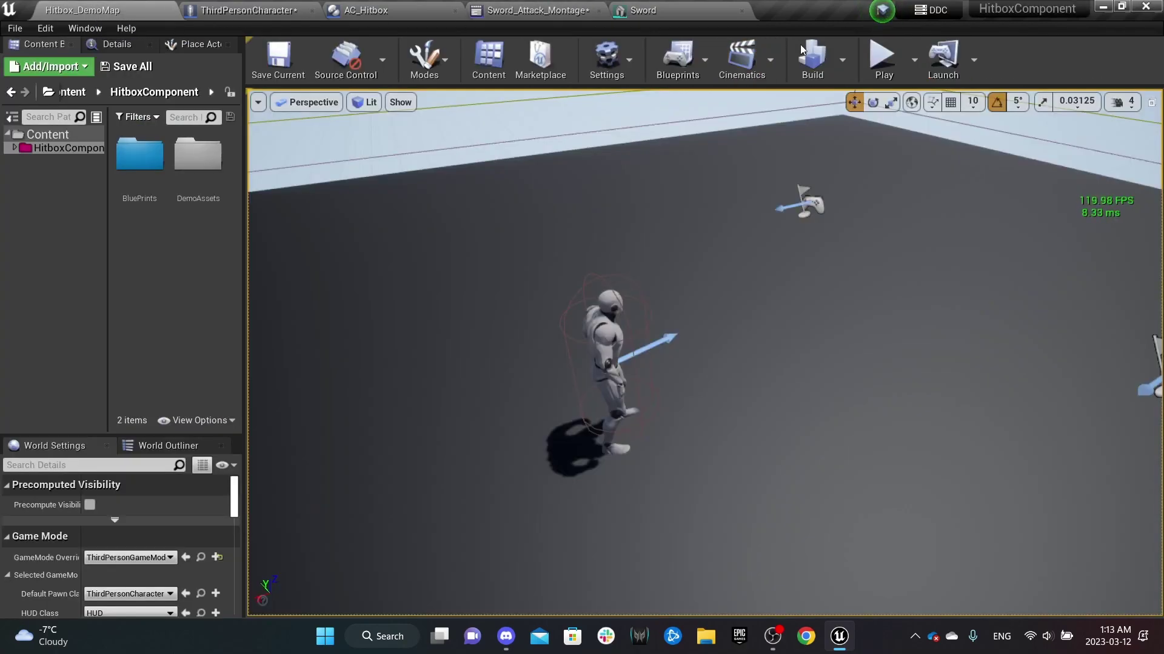
left_click(882, 60)
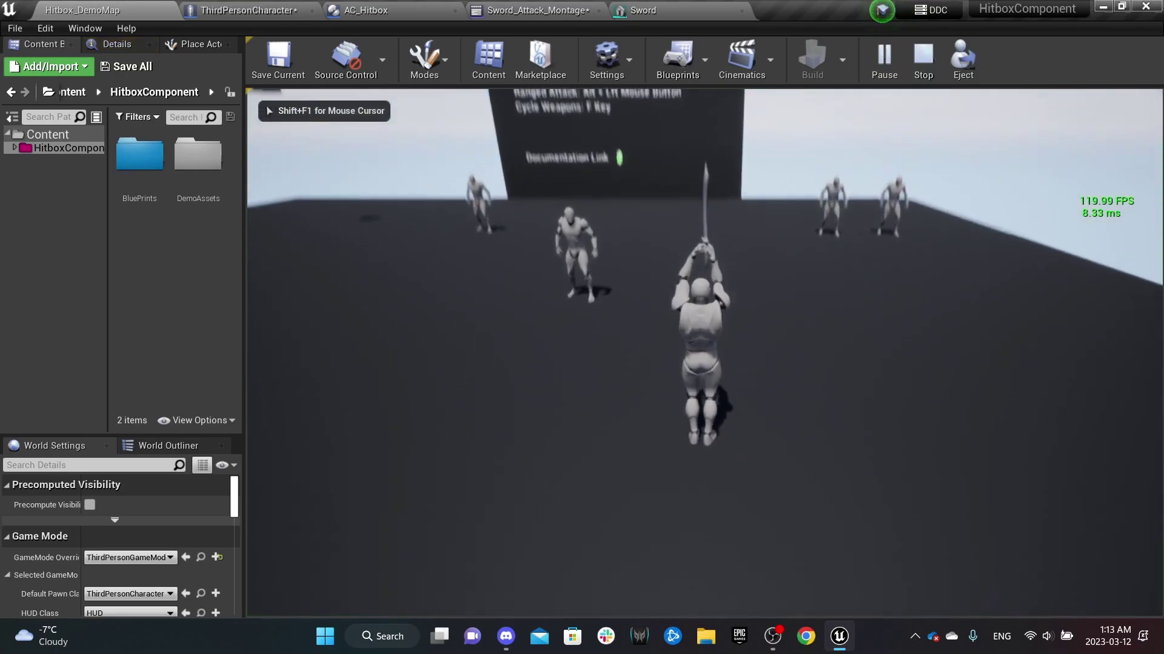
left_click(704, 353)
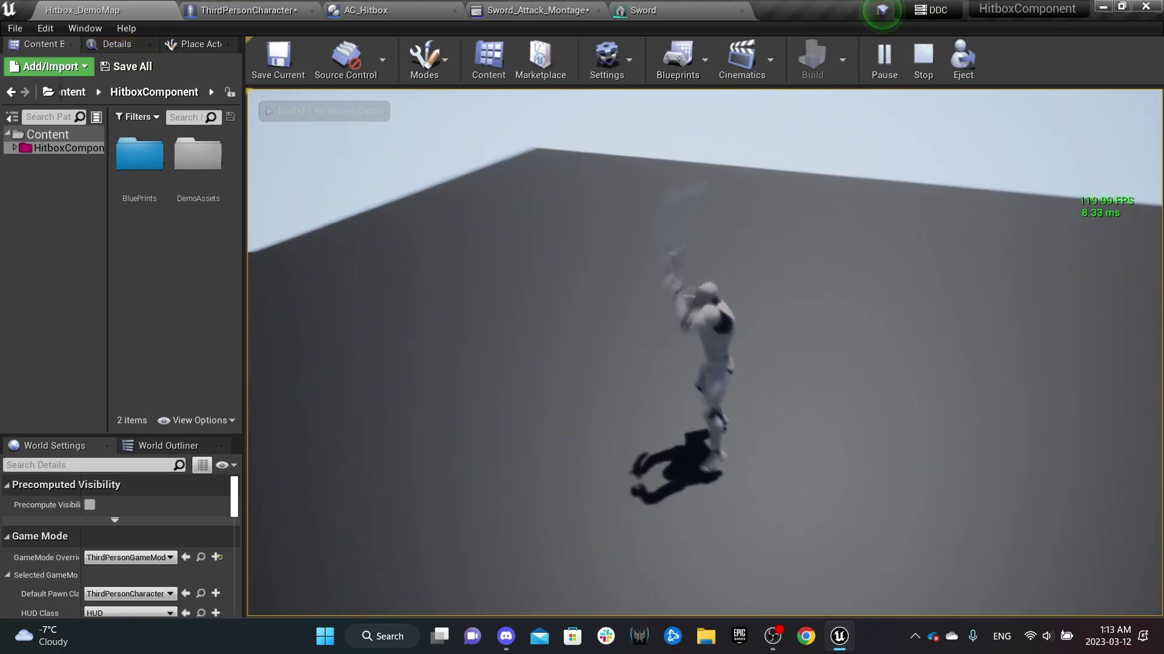
left_click(704, 353)
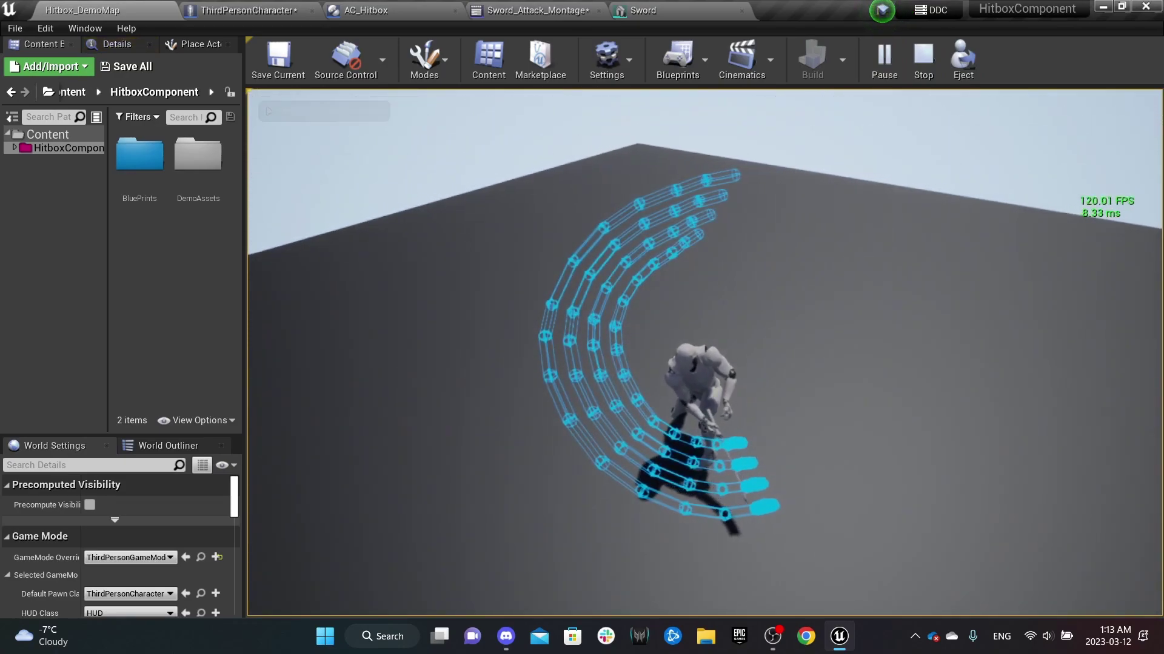
key("Escape")
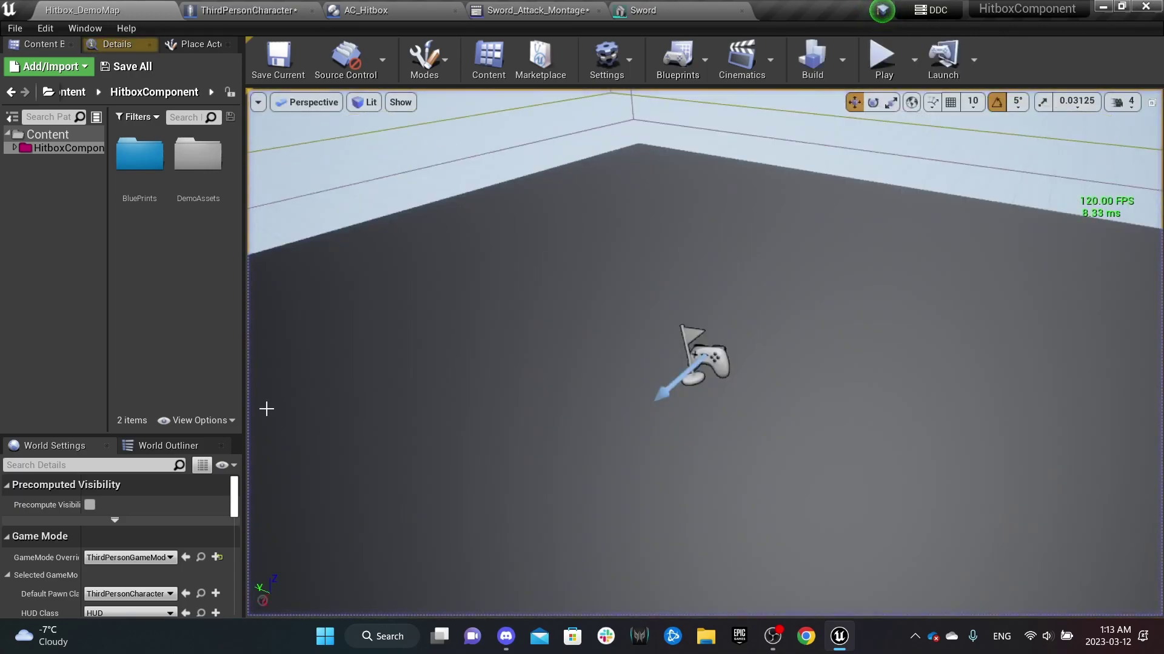